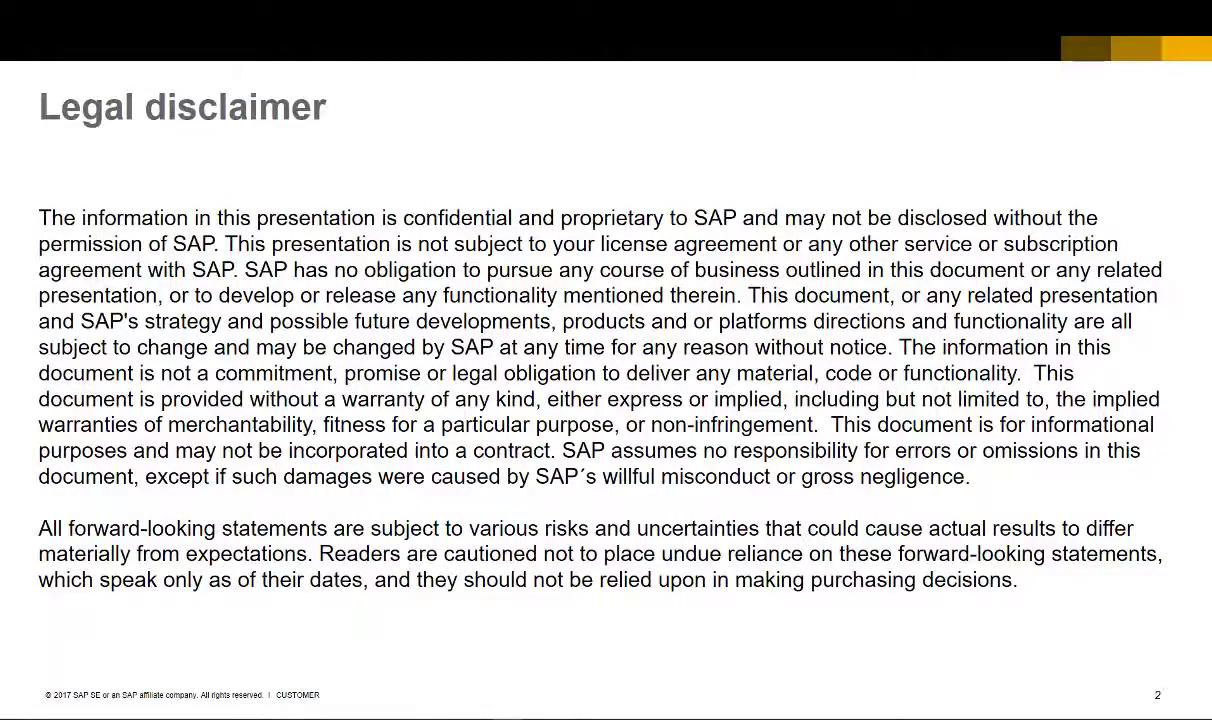
pyautogui.press('Right')
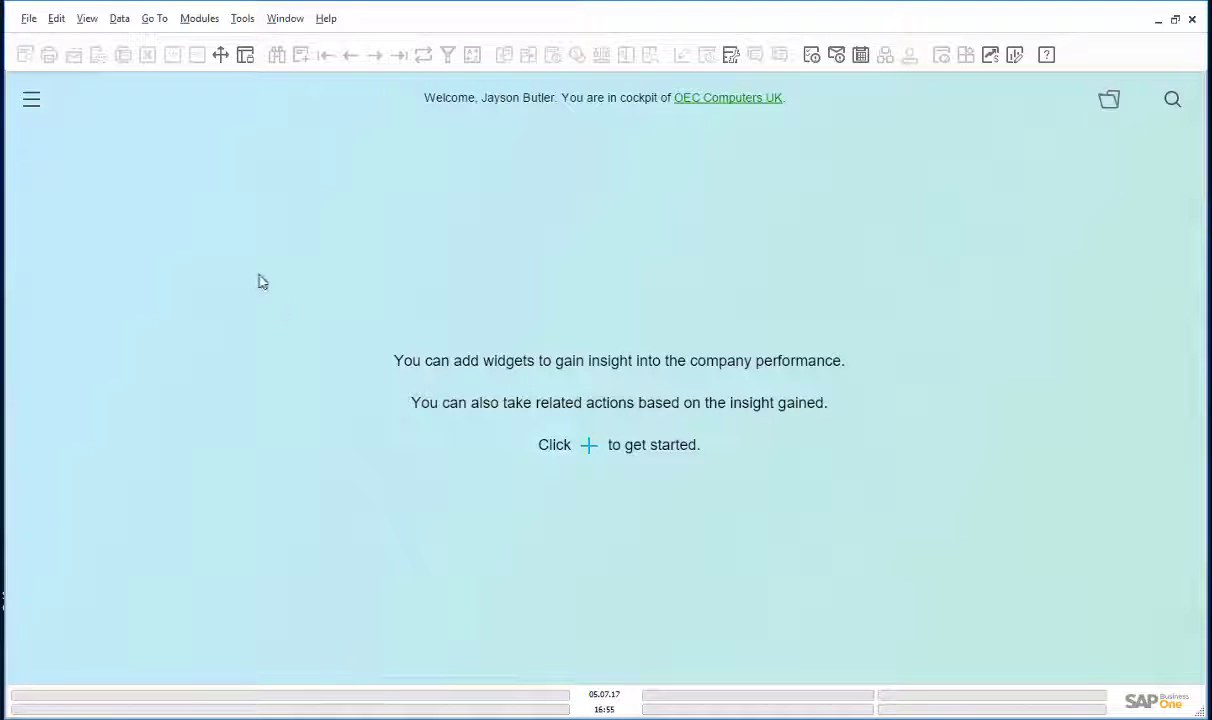
# - Open a new sales delivery document and choose Maxi-Teq as its customer
pyautogui.click(199, 20)
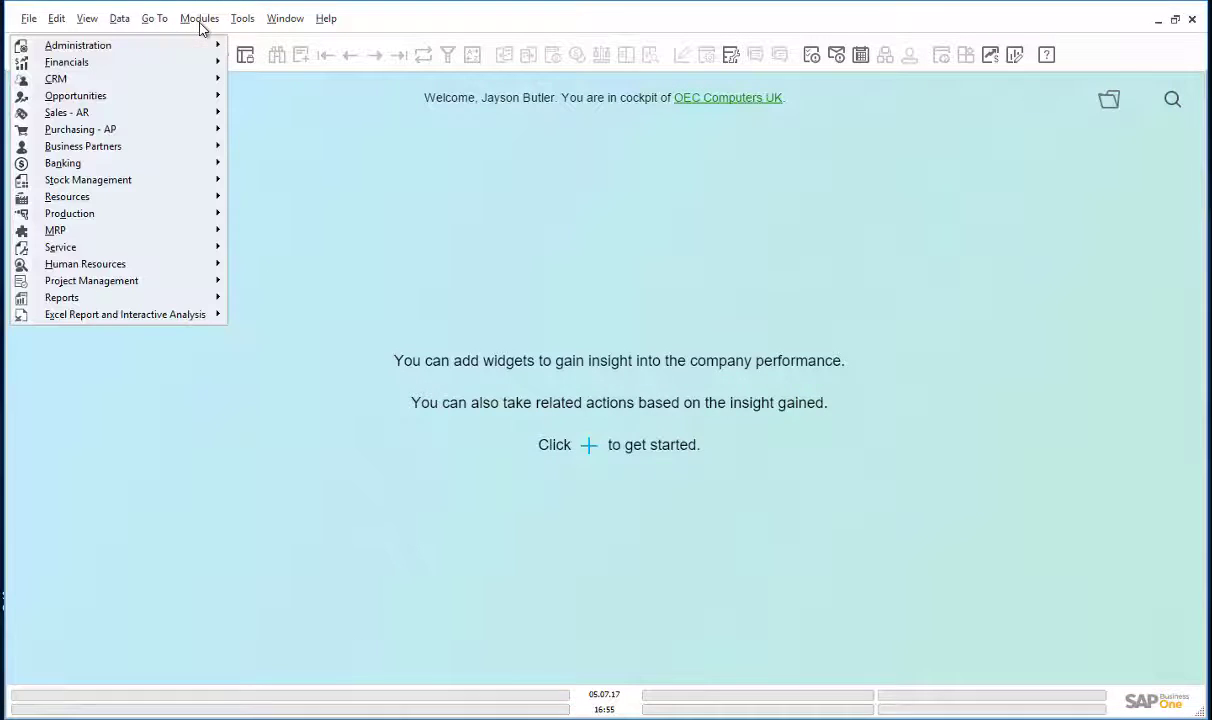
pyautogui.moveTo(162, 114)
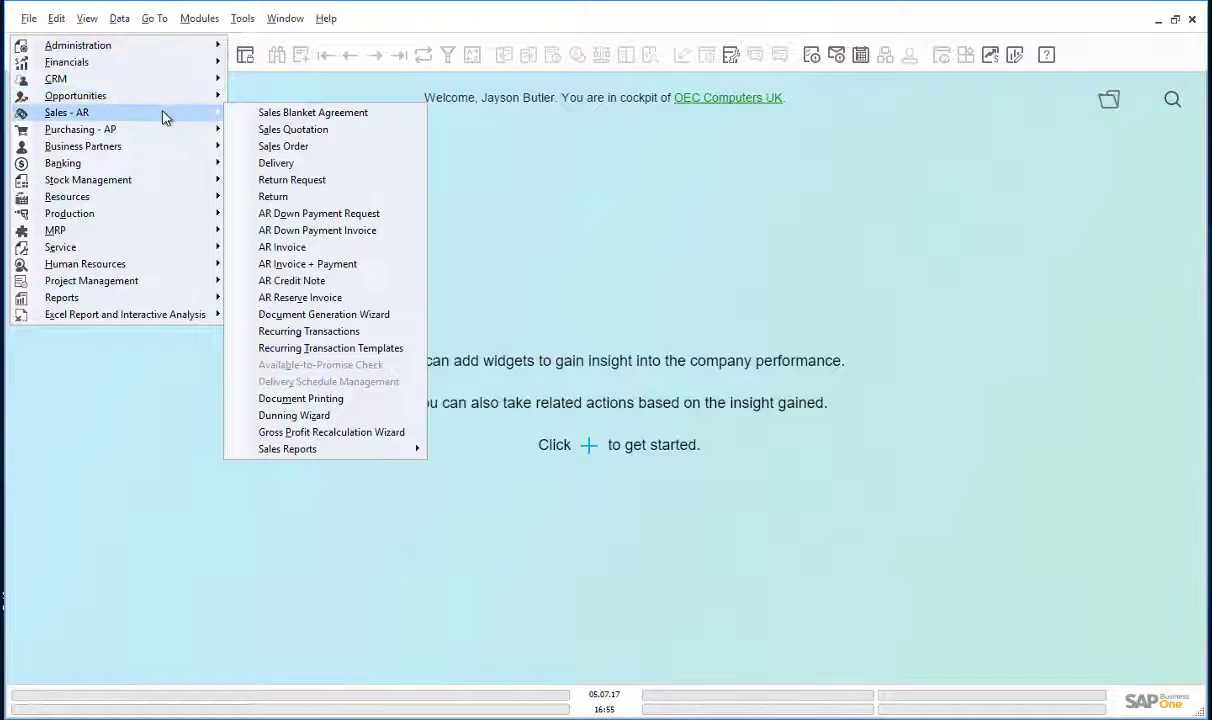
pyautogui.click(275, 164)
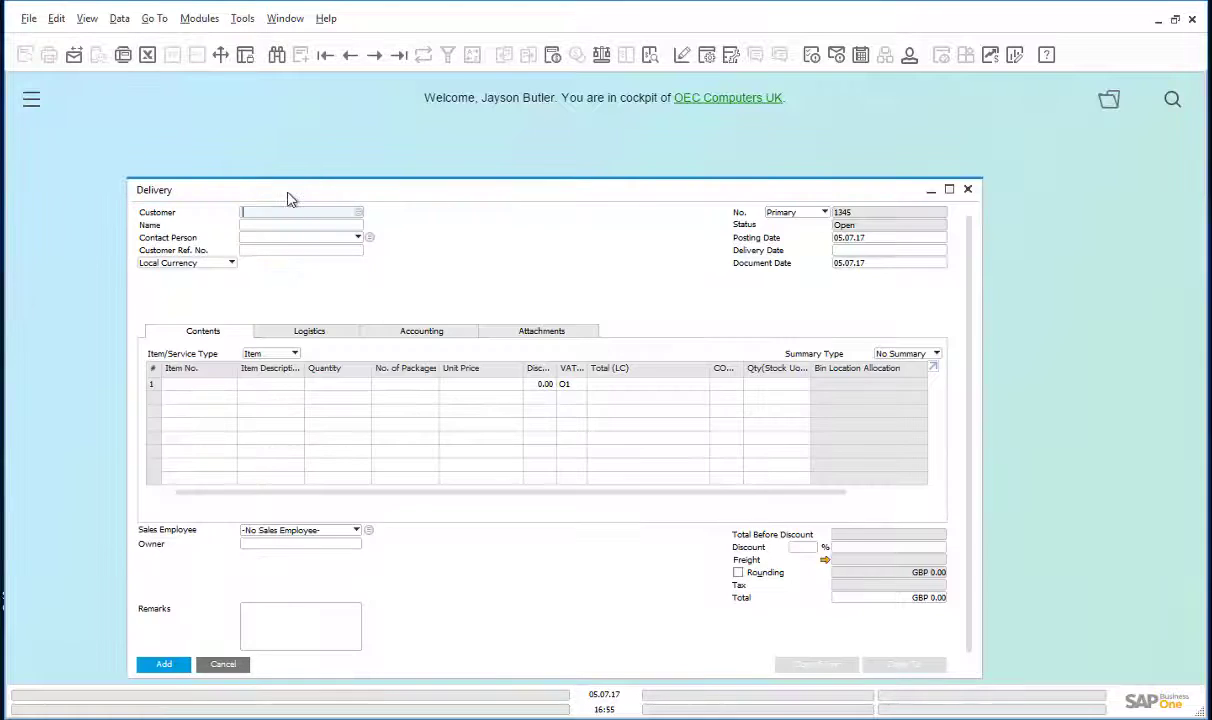
pyautogui.press('Tab')
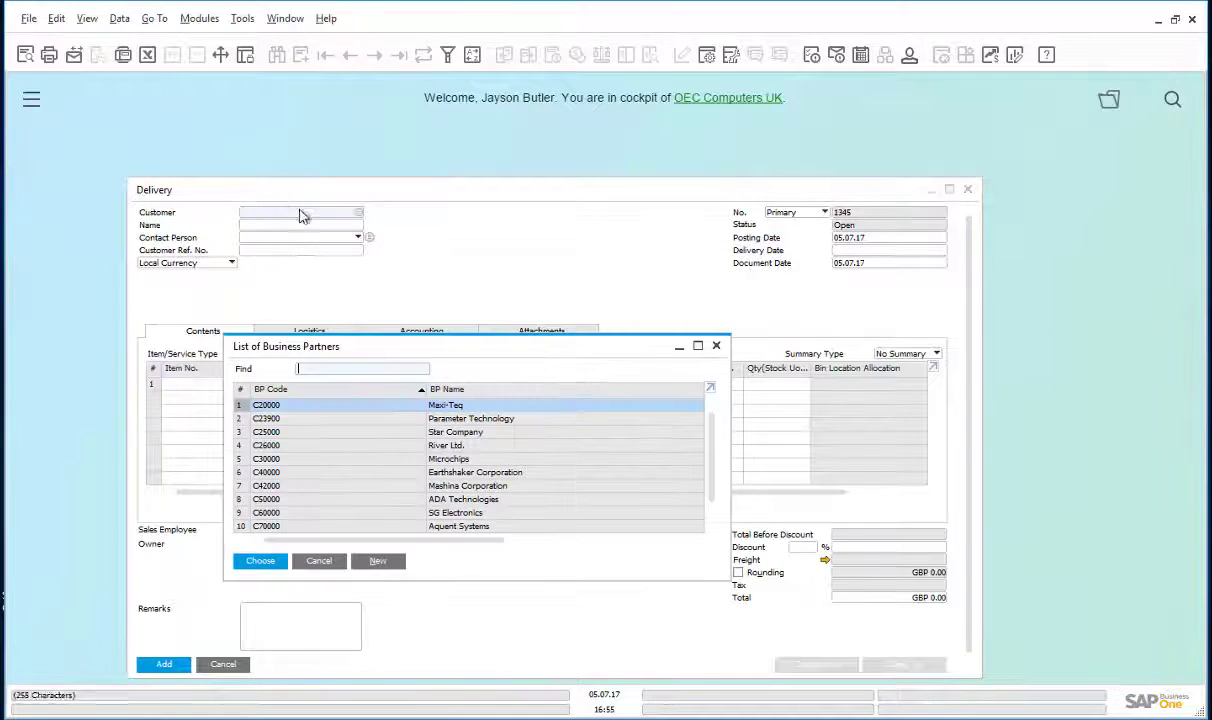
pyautogui.doubleClick(262, 406)
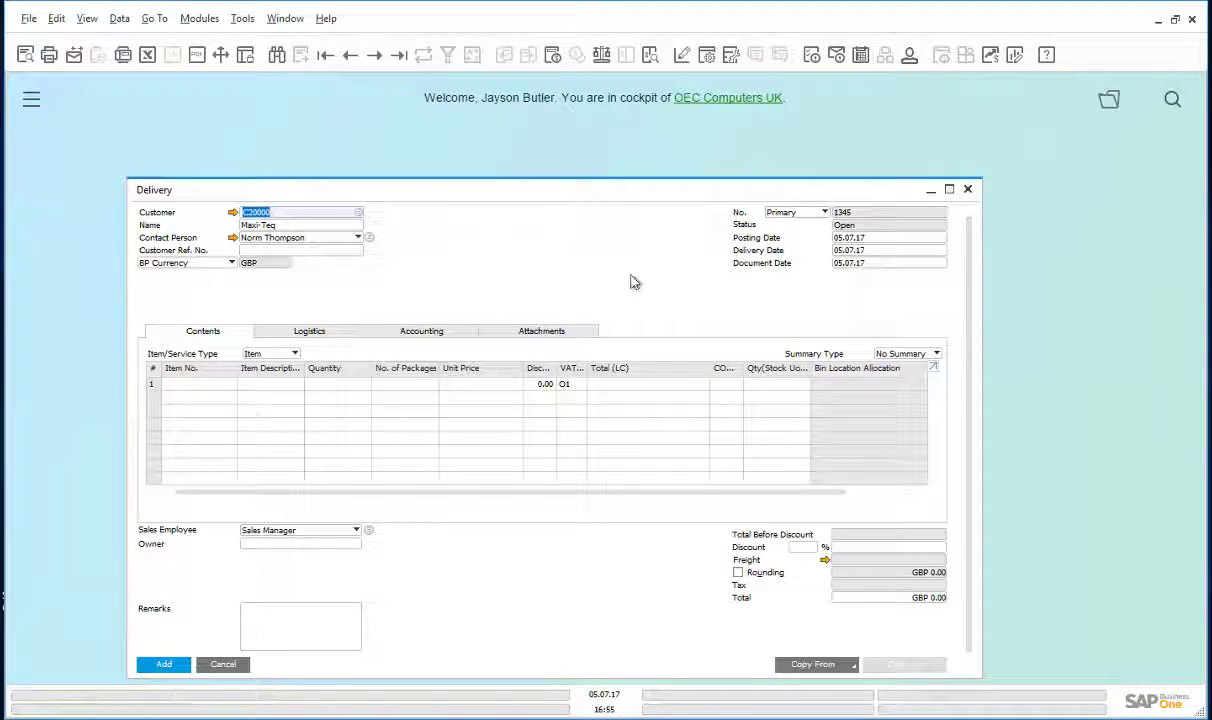
# - Enter item A00006, Rainbow 1200 Laser Series, in the delivery's first row with quantity 3
pyautogui.click(211, 383)
pyautogui.press('Tab')
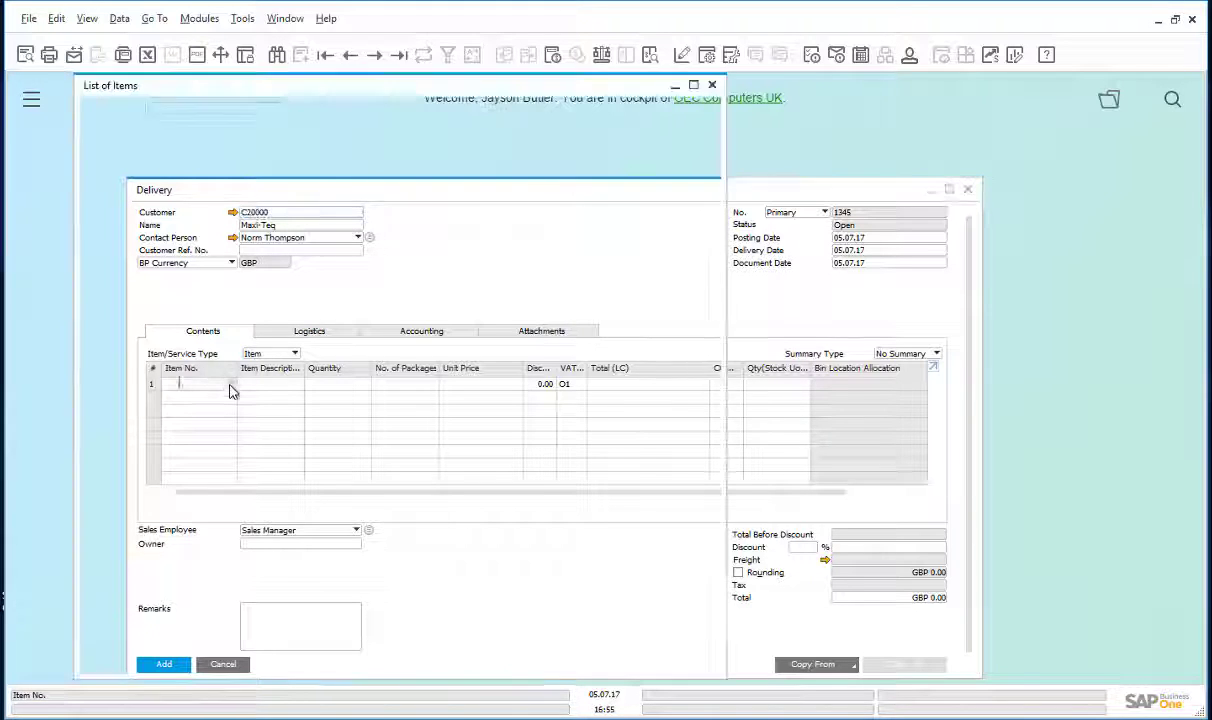
pyautogui.click(100, 211)
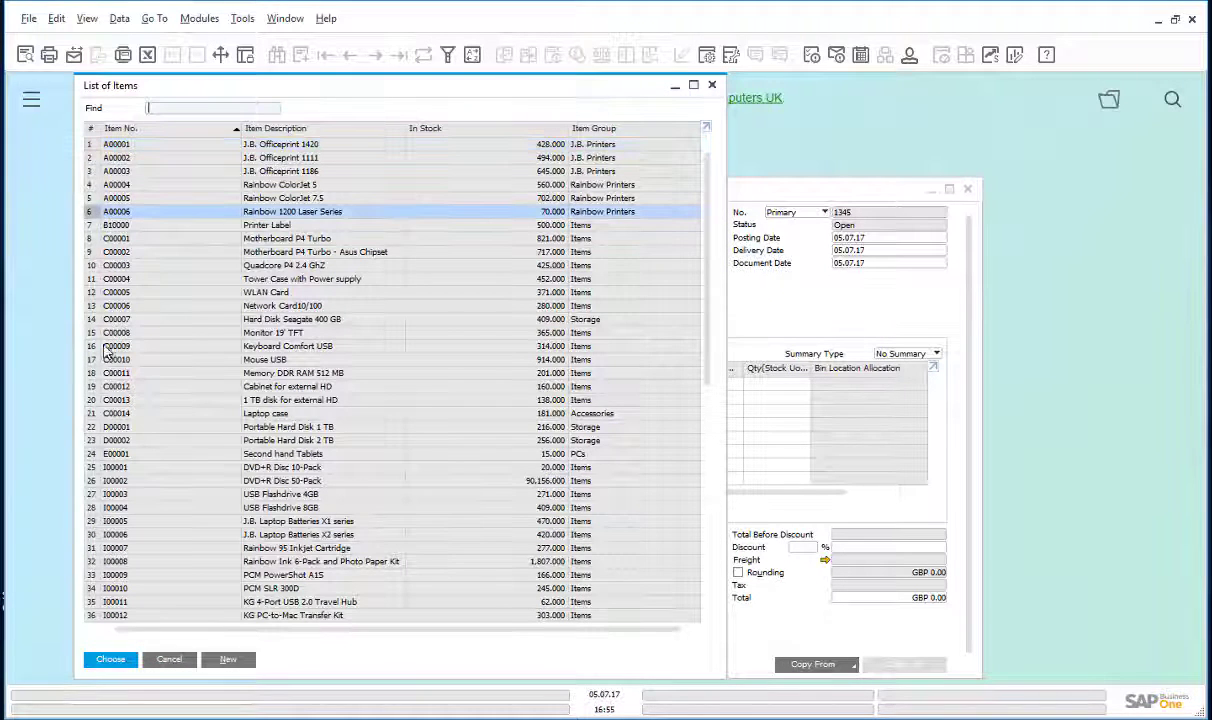
pyautogui.click(111, 659)
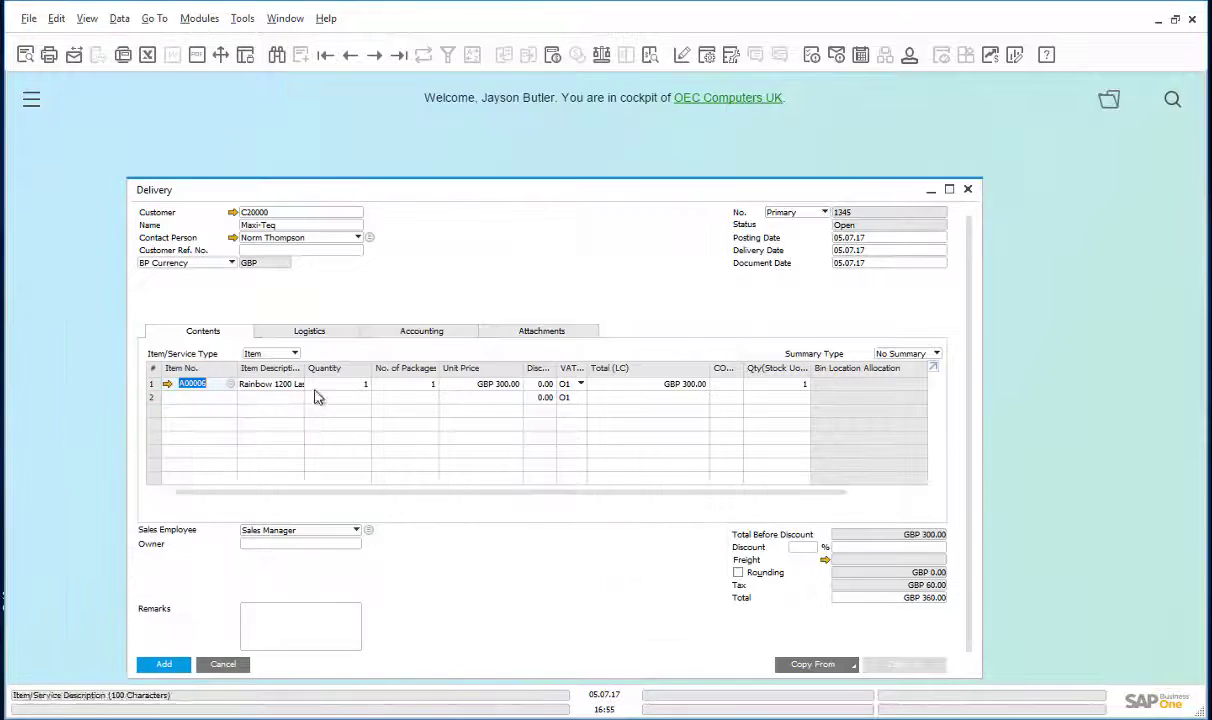
pyautogui.click(352, 386)
pyautogui.write('3')
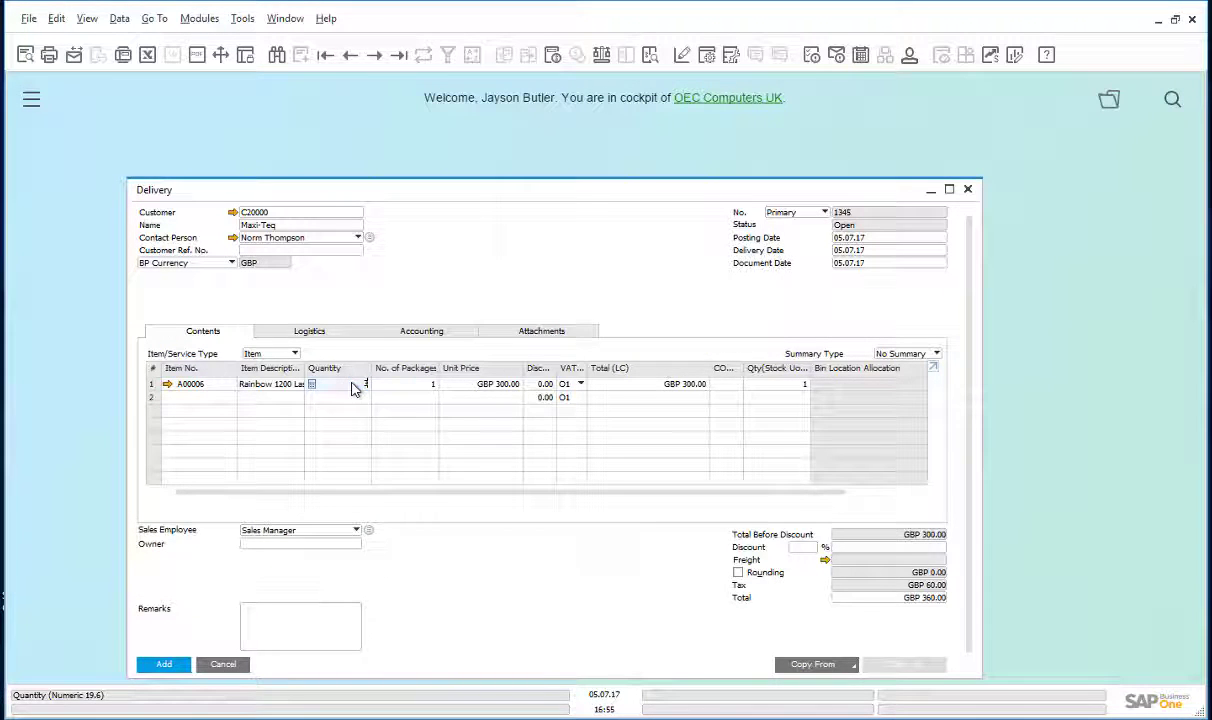
pyautogui.press('Tab')
# - Submit the delivery for adding and automatically assign serial numbers to the three A00006 units
pyautogui.click(165, 666)
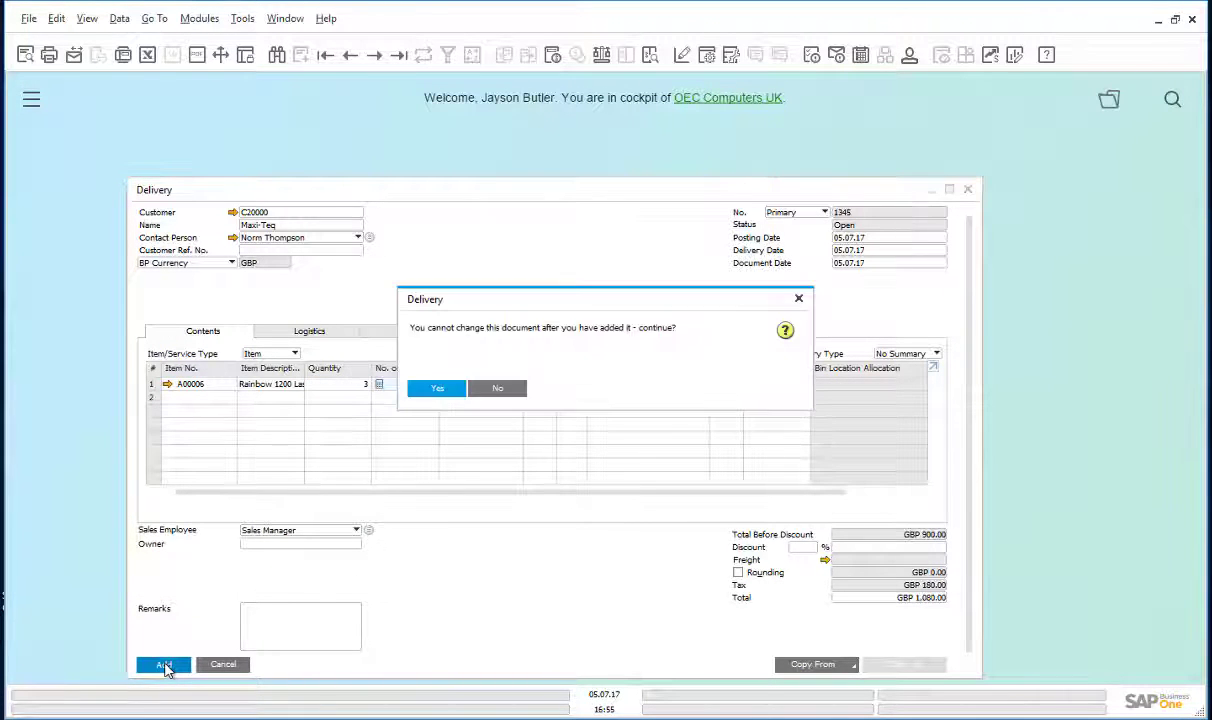
pyautogui.click(437, 391)
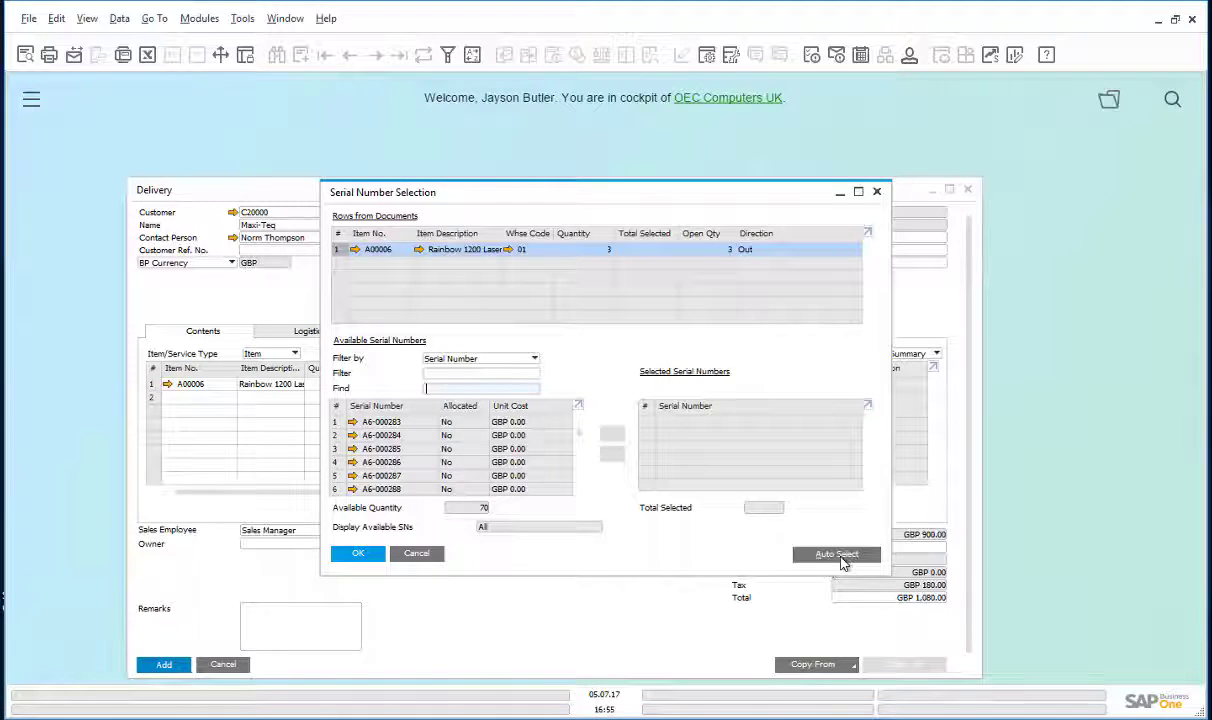
pyautogui.click(842, 556)
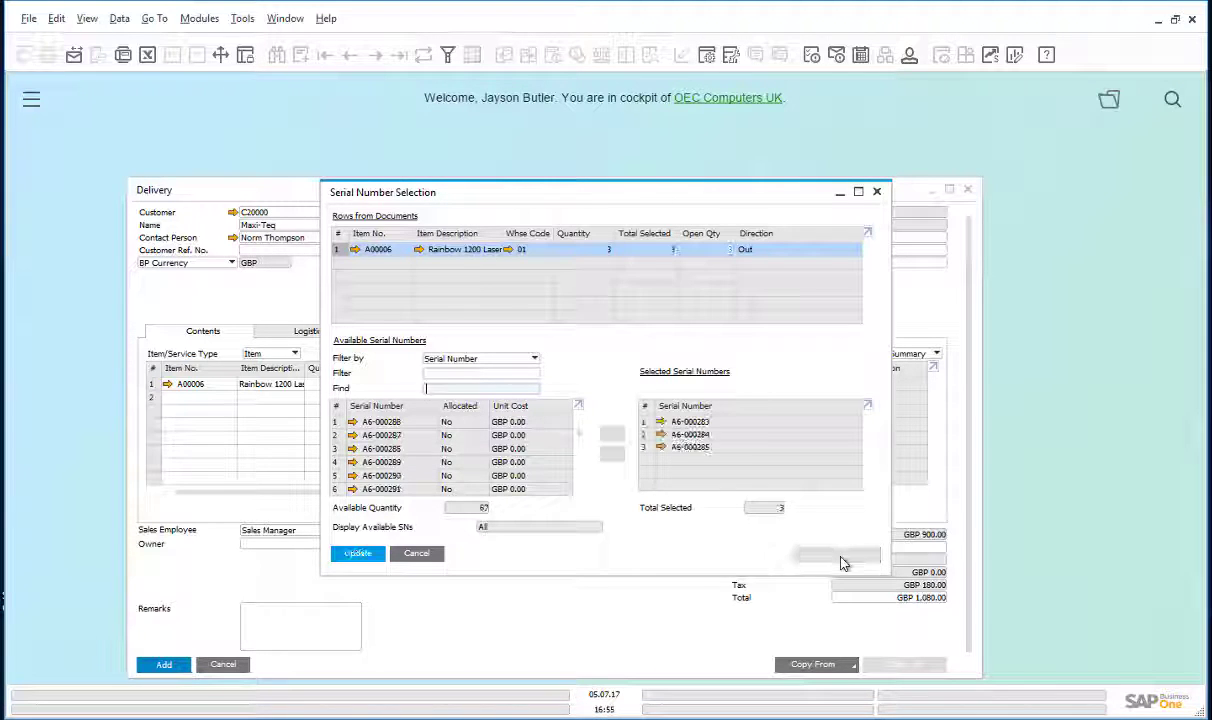
pyautogui.click(350, 556)
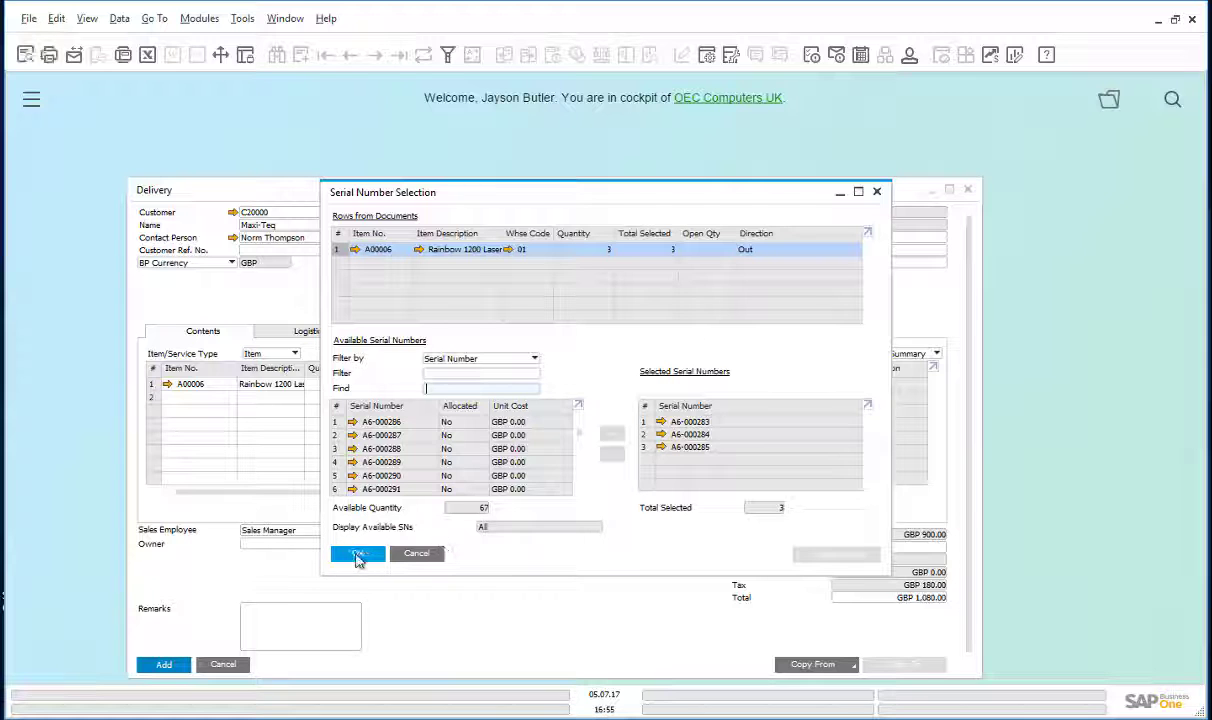
pyautogui.click(352, 556)
# - Add the delivery with its assigned serial numbers, accept that it cannot be changed, and close the delivery form
pyautogui.click(164, 664)
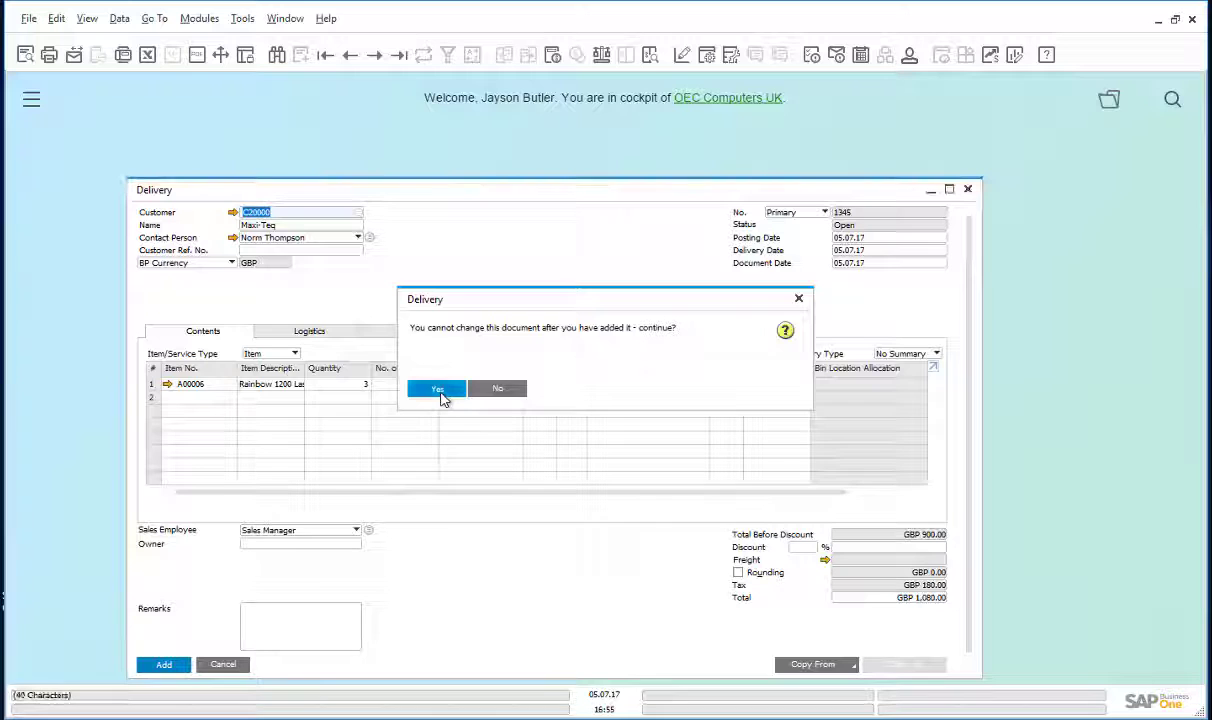
pyautogui.click(437, 389)
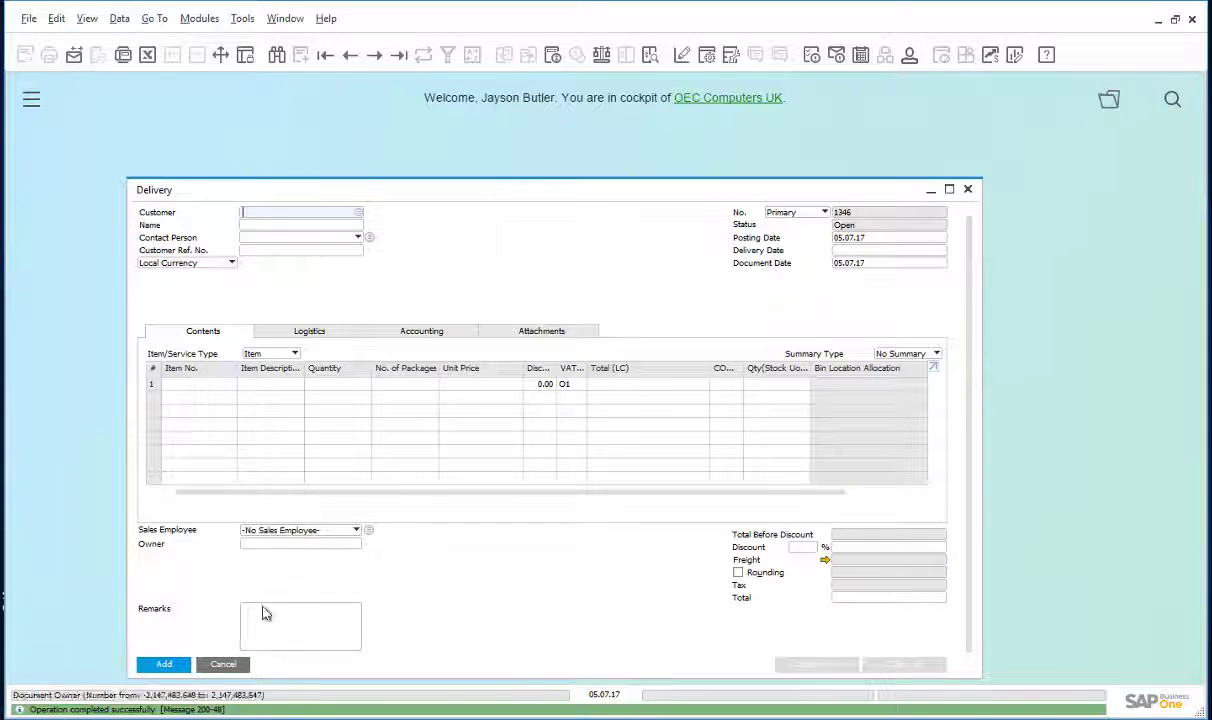
pyautogui.click(222, 665)
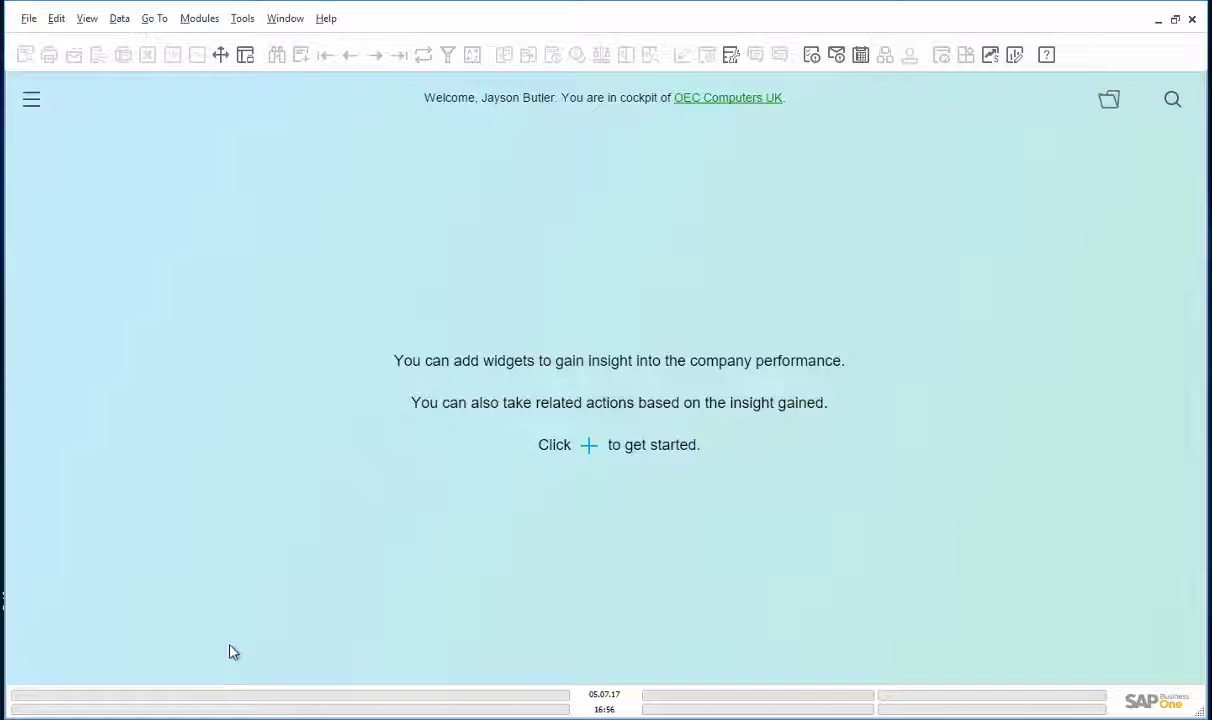
# - Open a new sales-type service call and choose Maxi-Teq as its business partner
pyautogui.click(205, 20)
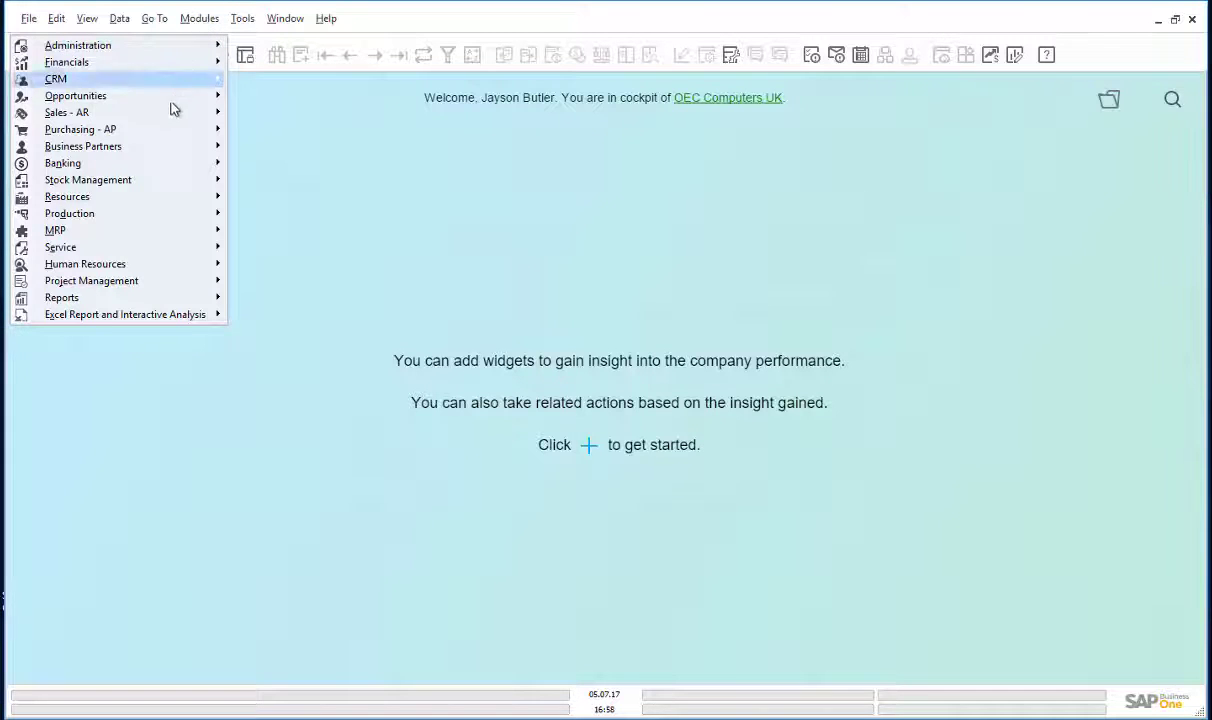
pyautogui.moveTo(157, 249)
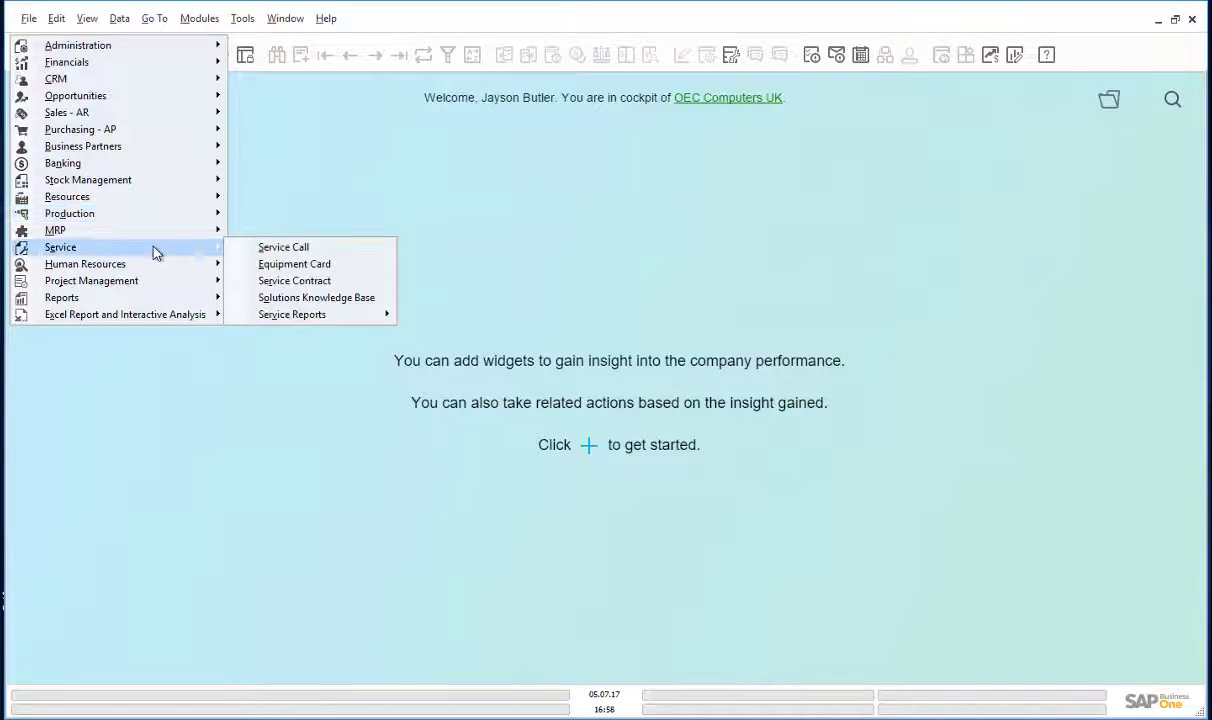
pyautogui.click(285, 258)
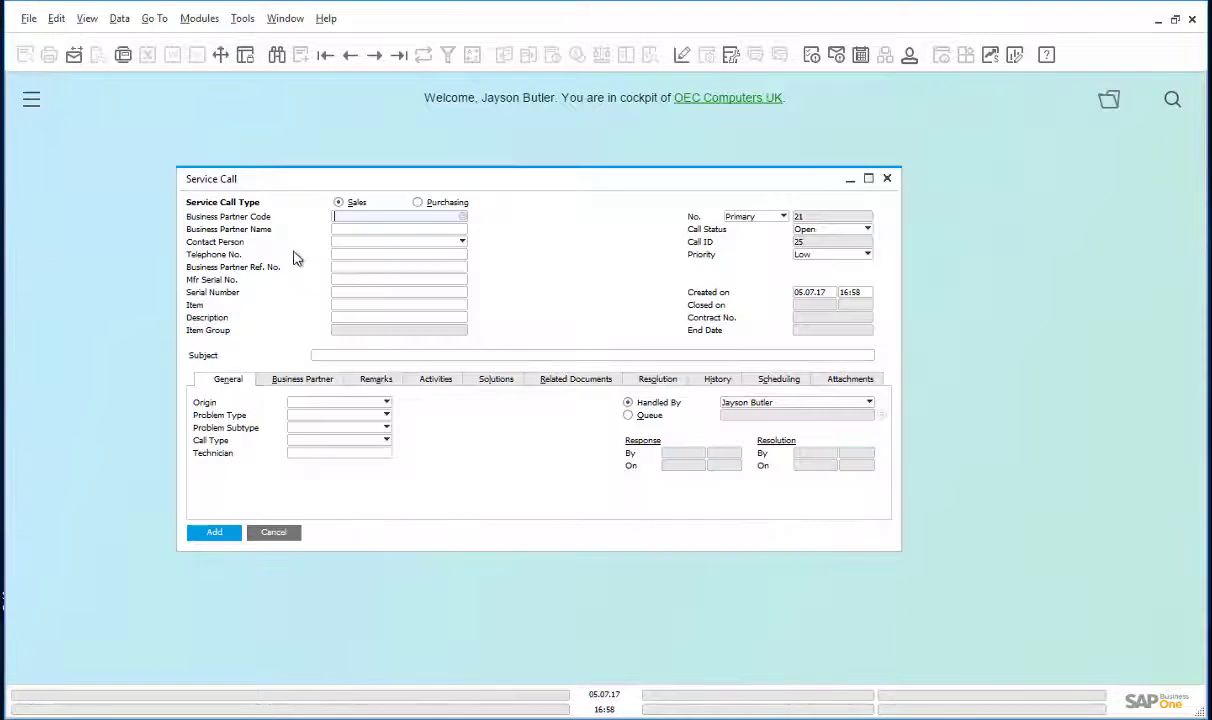
pyautogui.click(462, 219)
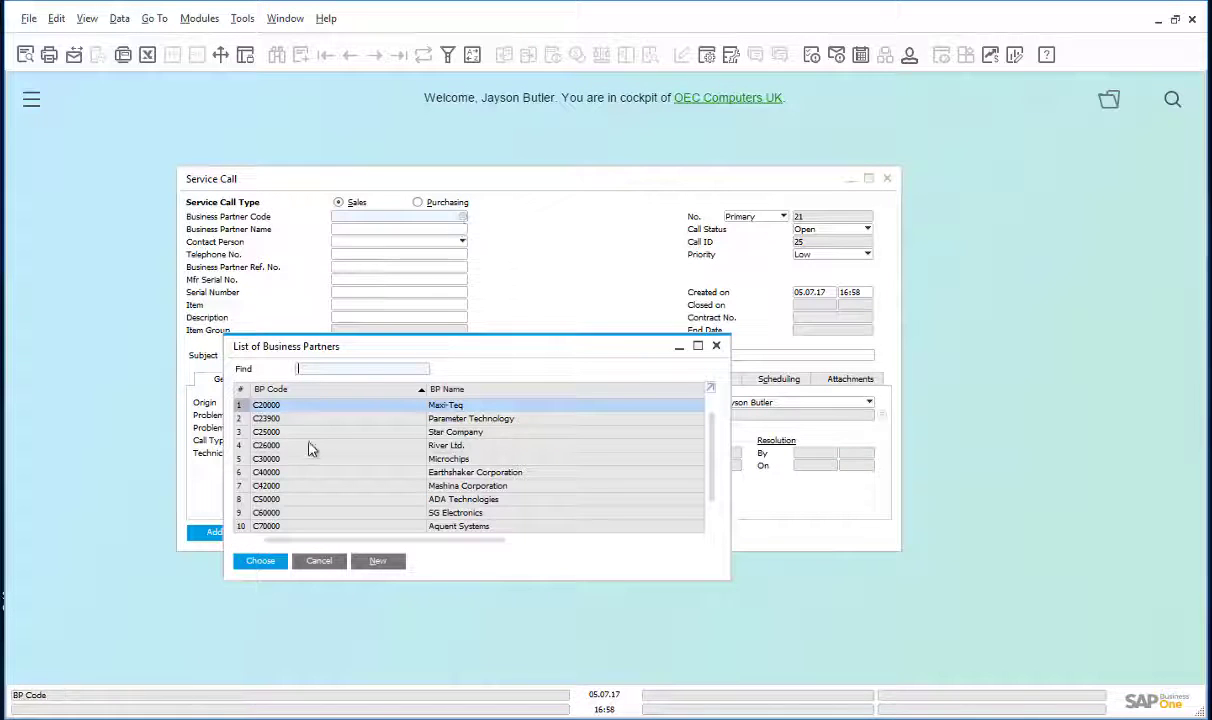
pyautogui.click(260, 562)
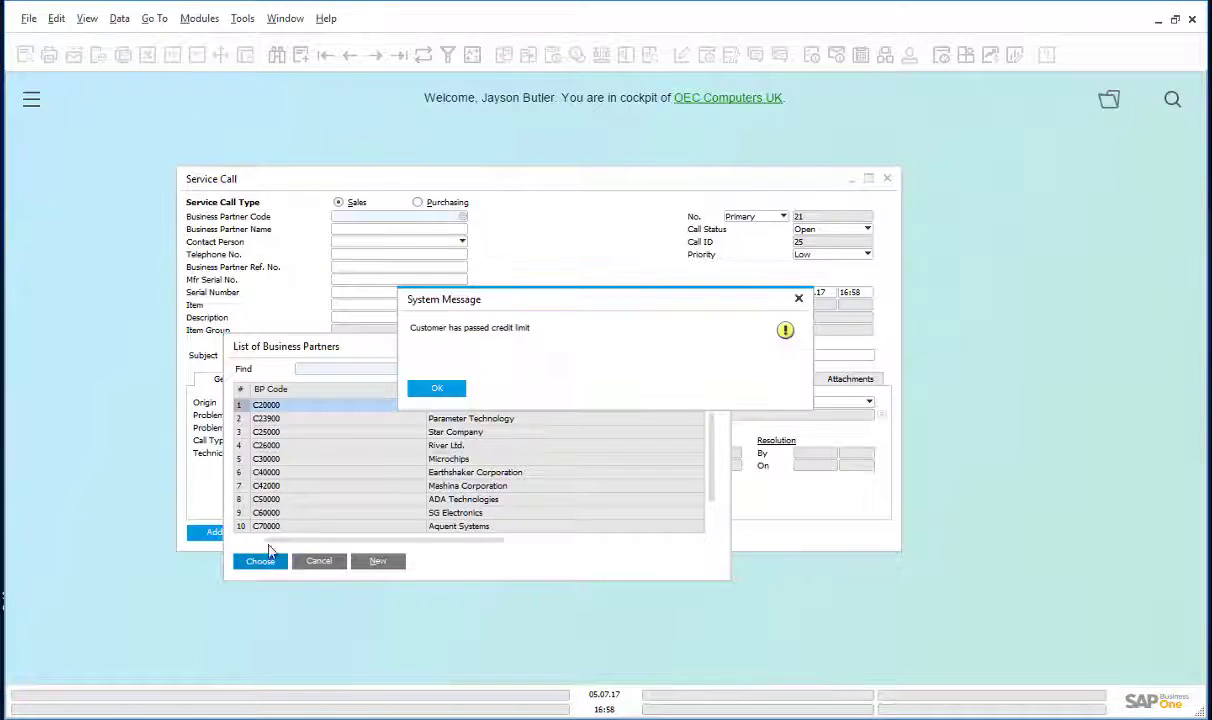
pyautogui.click(437, 389)
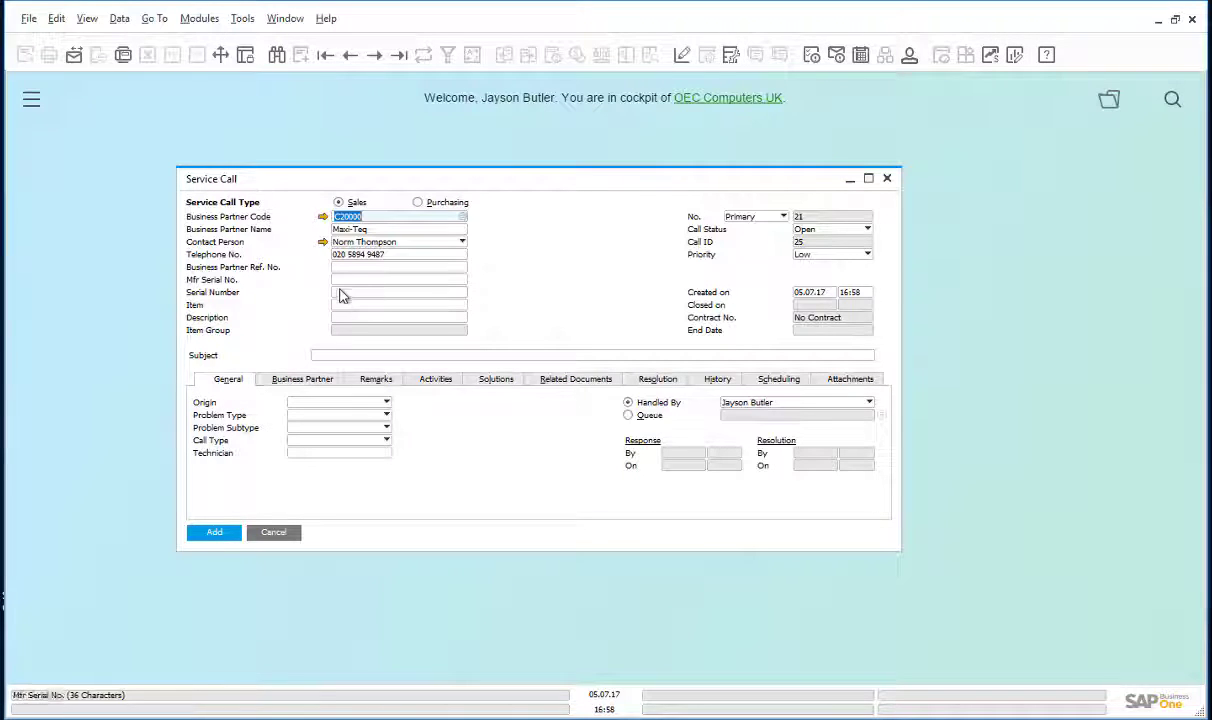
# - Set the service call's item to A00006, Rainbow 1200 Laser Series, and its subject to "Faulty printer"
pyautogui.click(452, 305)
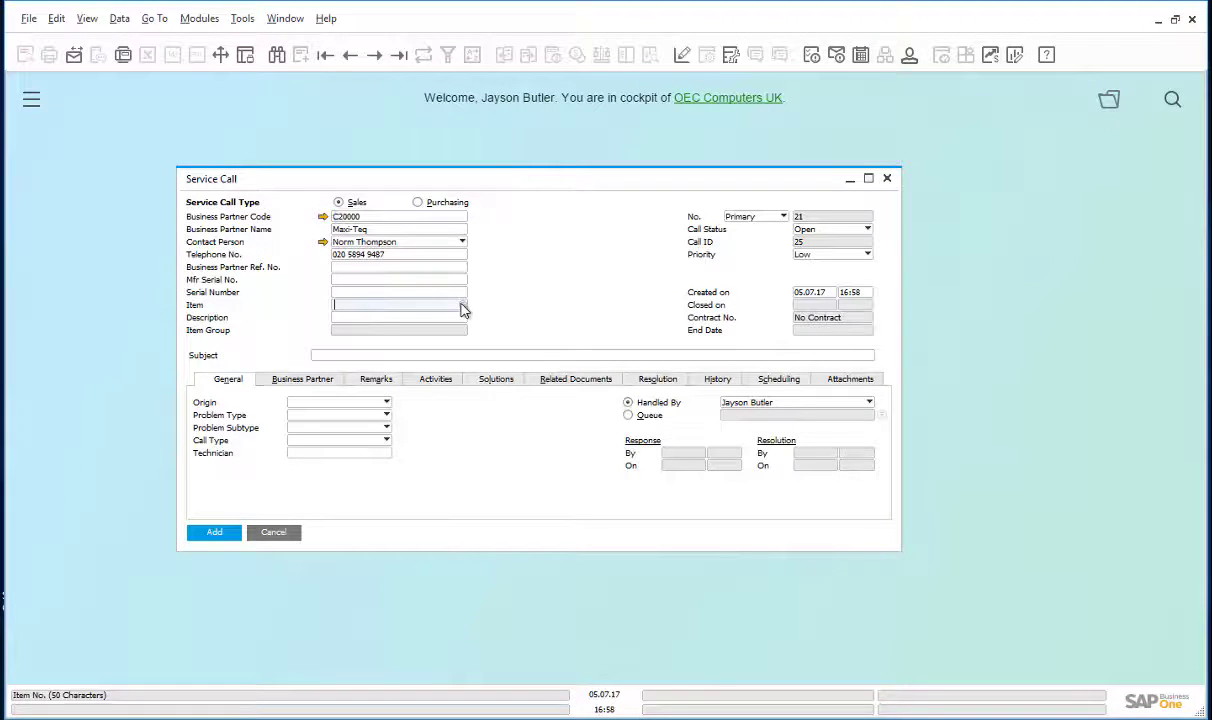
pyautogui.click(461, 305)
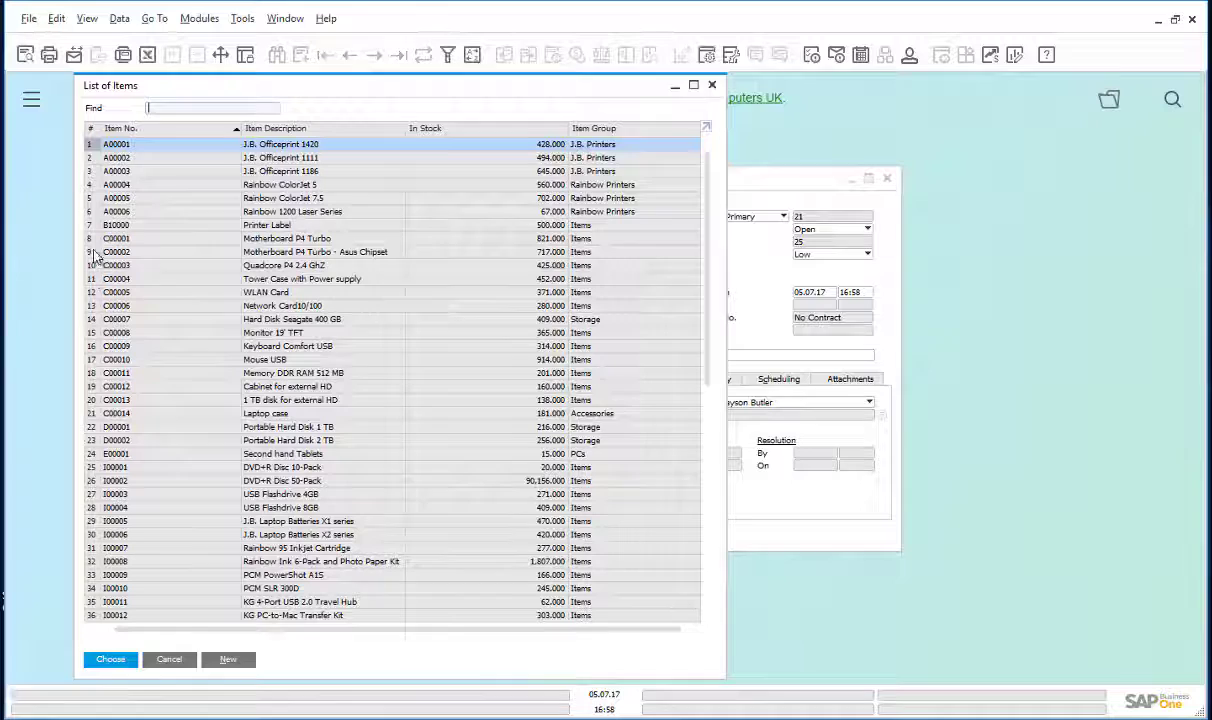
pyautogui.doubleClick(90, 211)
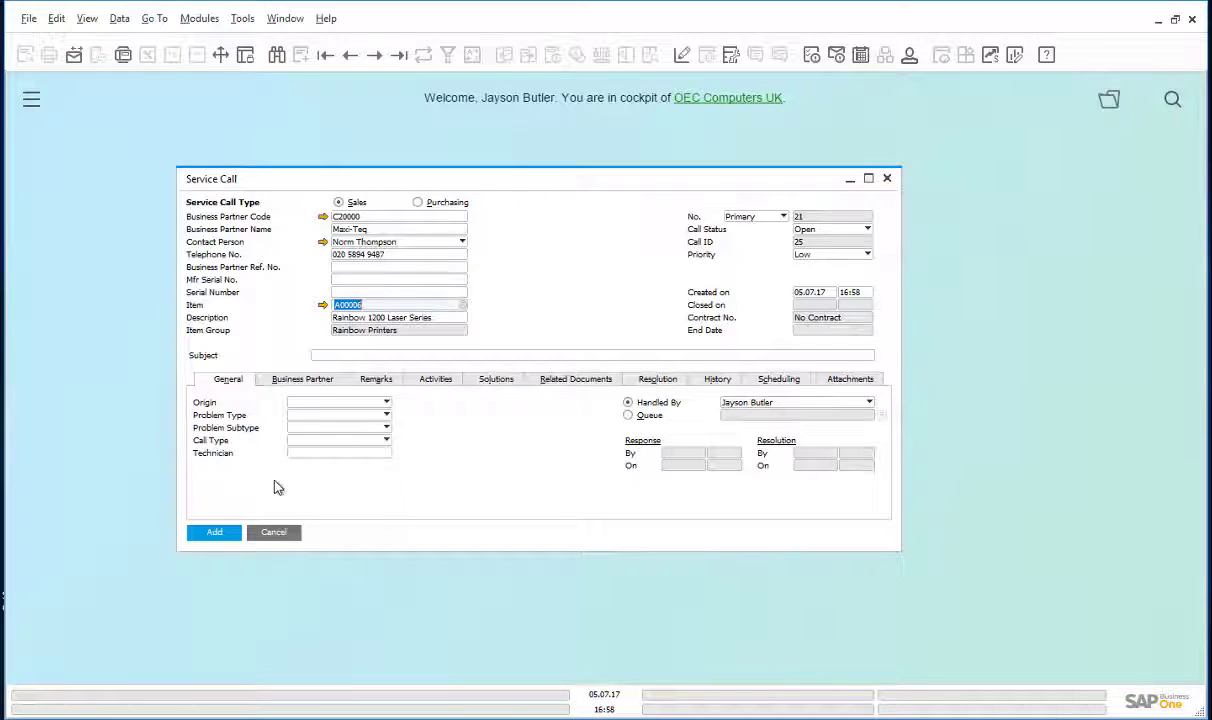
pyautogui.click(322, 356)
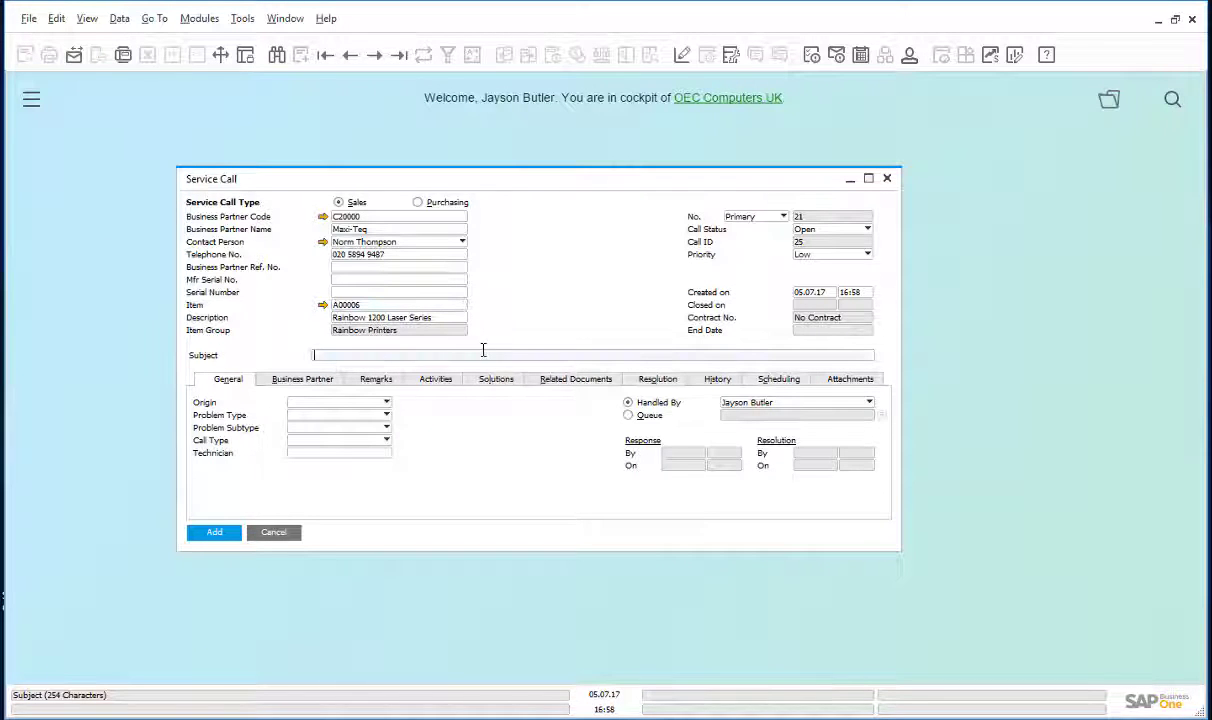
pyautogui.write('Faulty ')
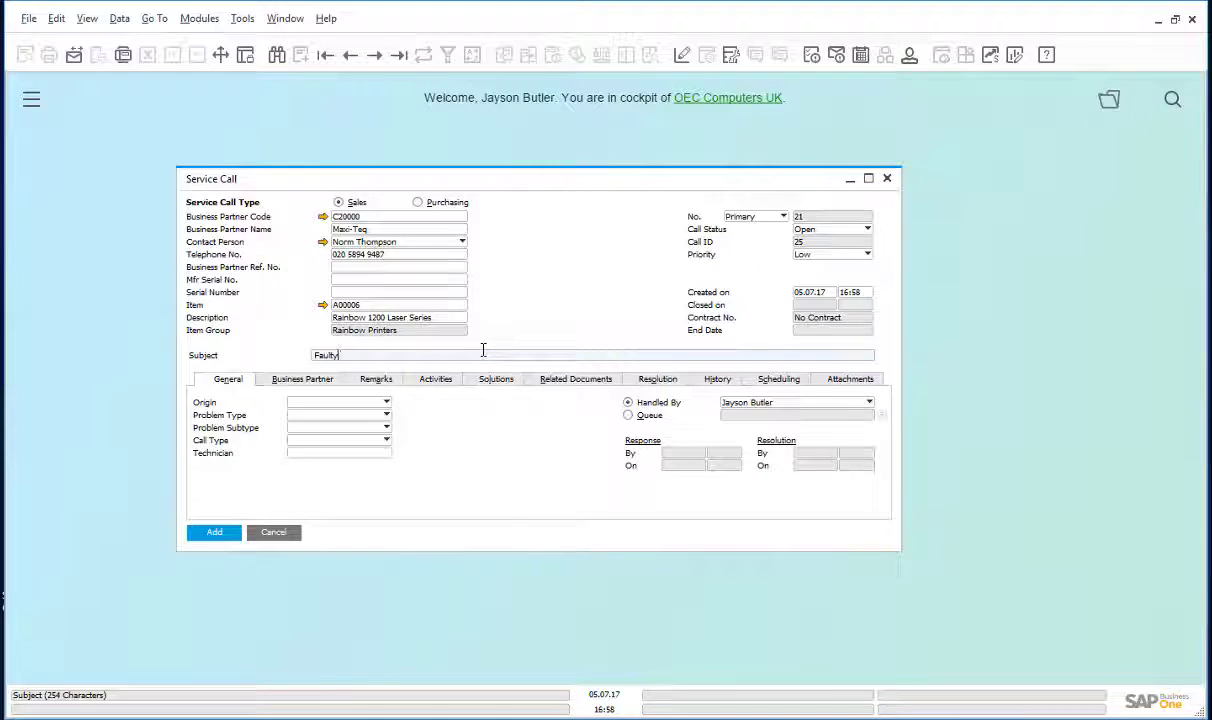
pyautogui.write('printer')
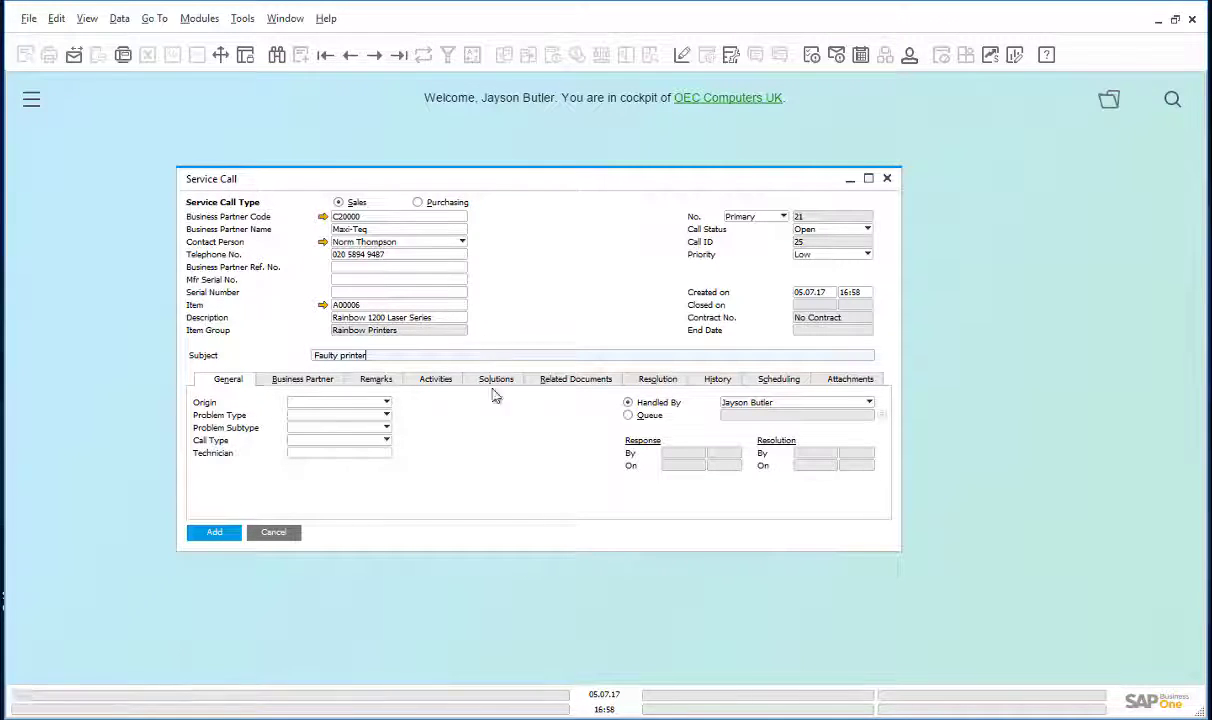
# - Set the service call's origin to Telephone No. and its problem type to Faulty equipment
pyautogui.click(386, 402)
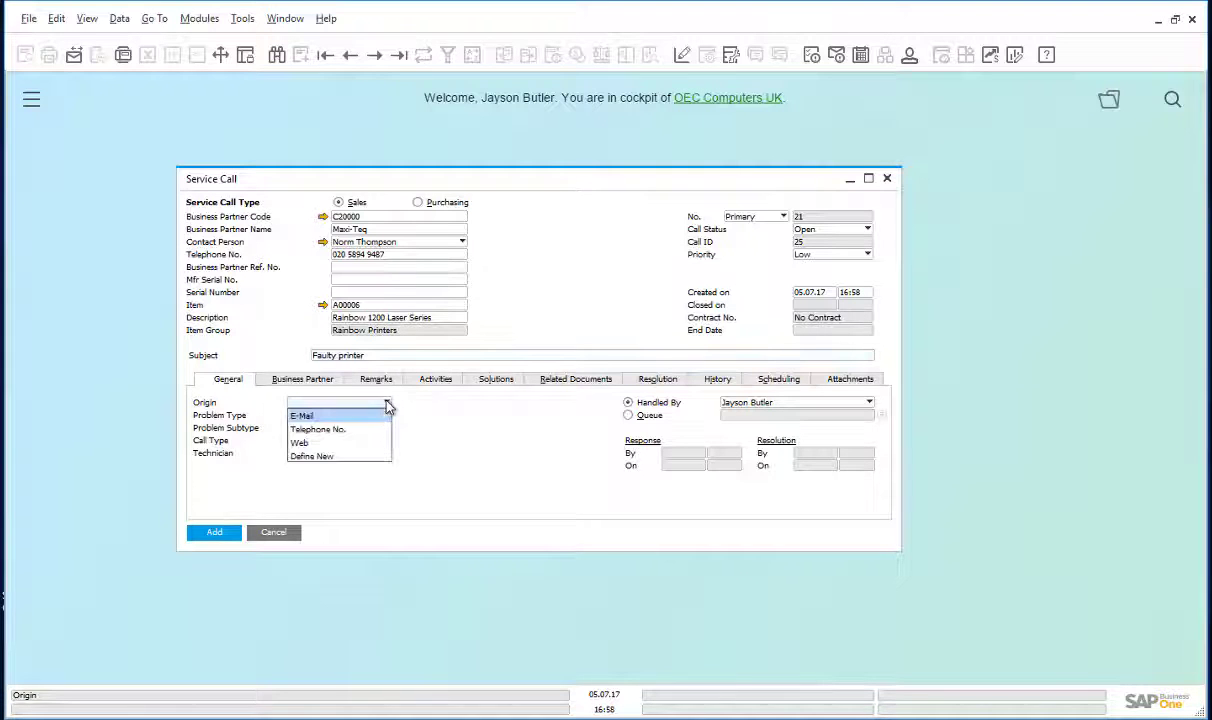
pyautogui.click(330, 431)
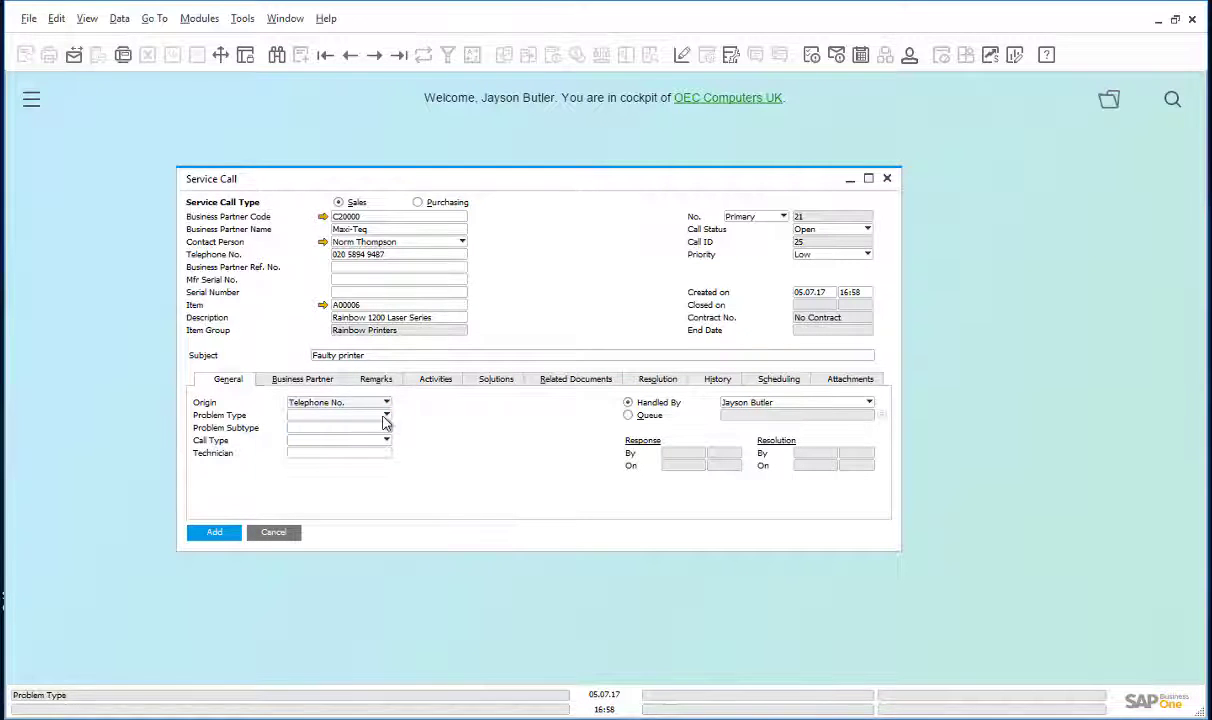
pyautogui.click(385, 417)
pyautogui.click(320, 428)
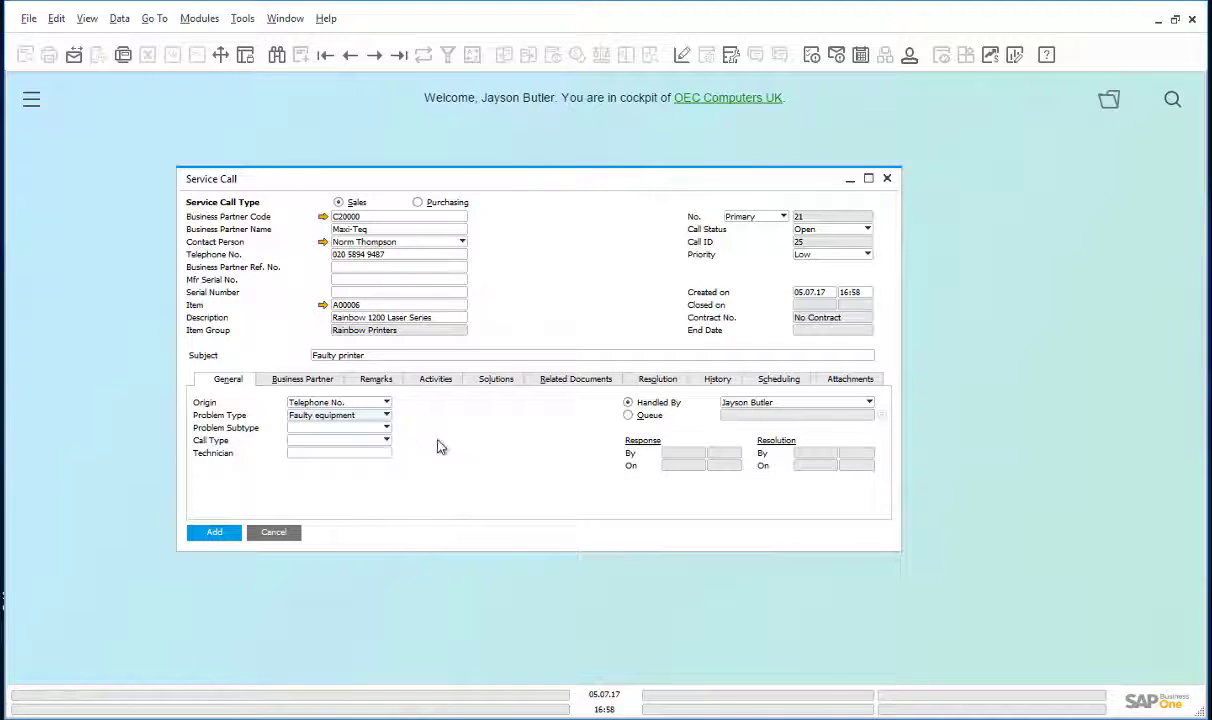
# - Add the service call despite the missing contract or warranty, and display the last saved service call record
pyautogui.click(216, 533)
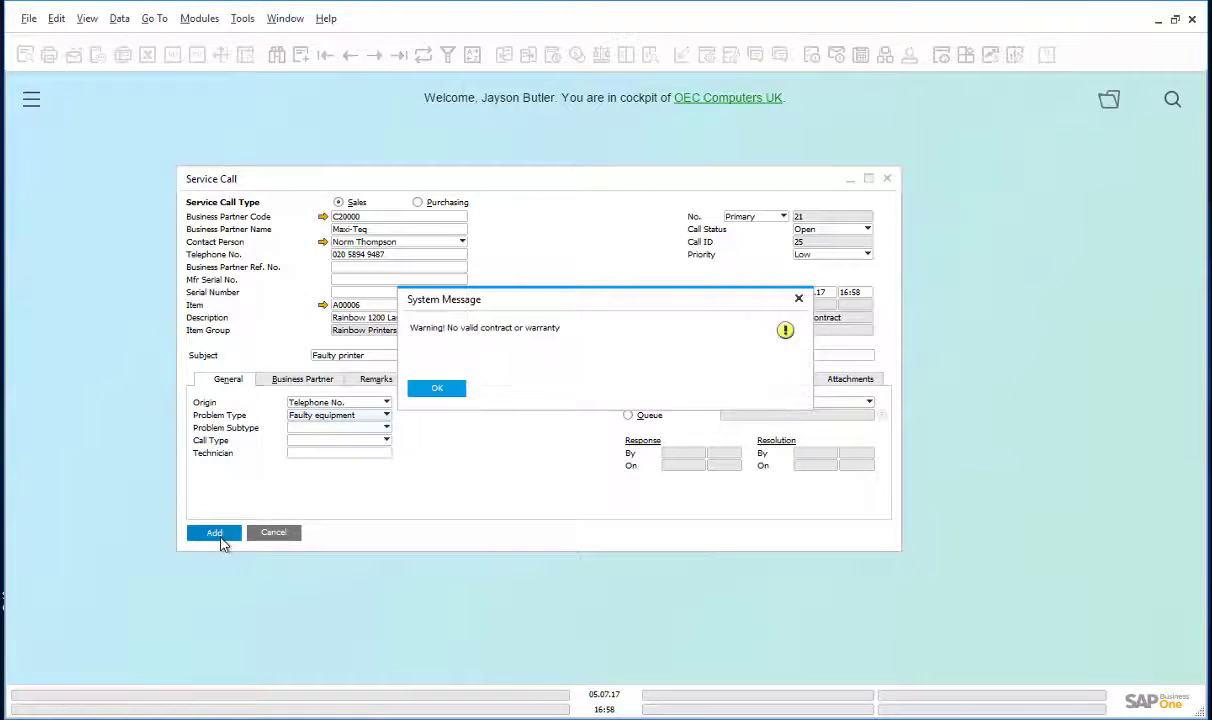
pyautogui.click(438, 392)
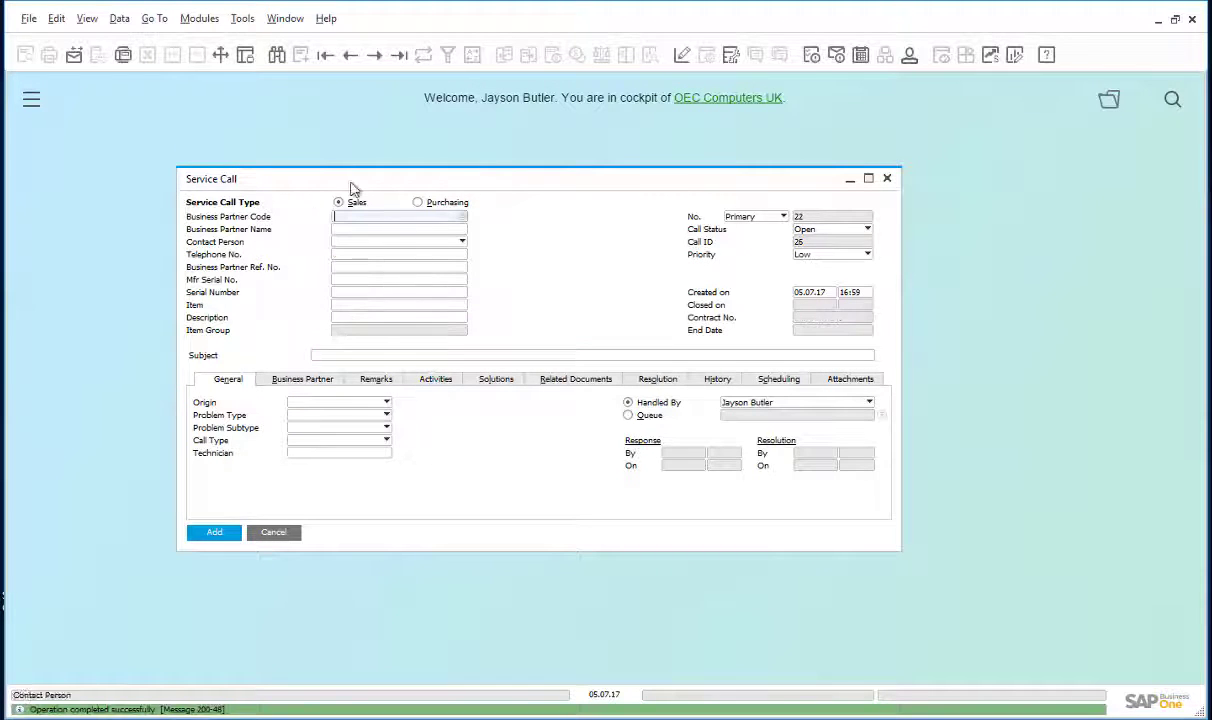
pyautogui.click(399, 56)
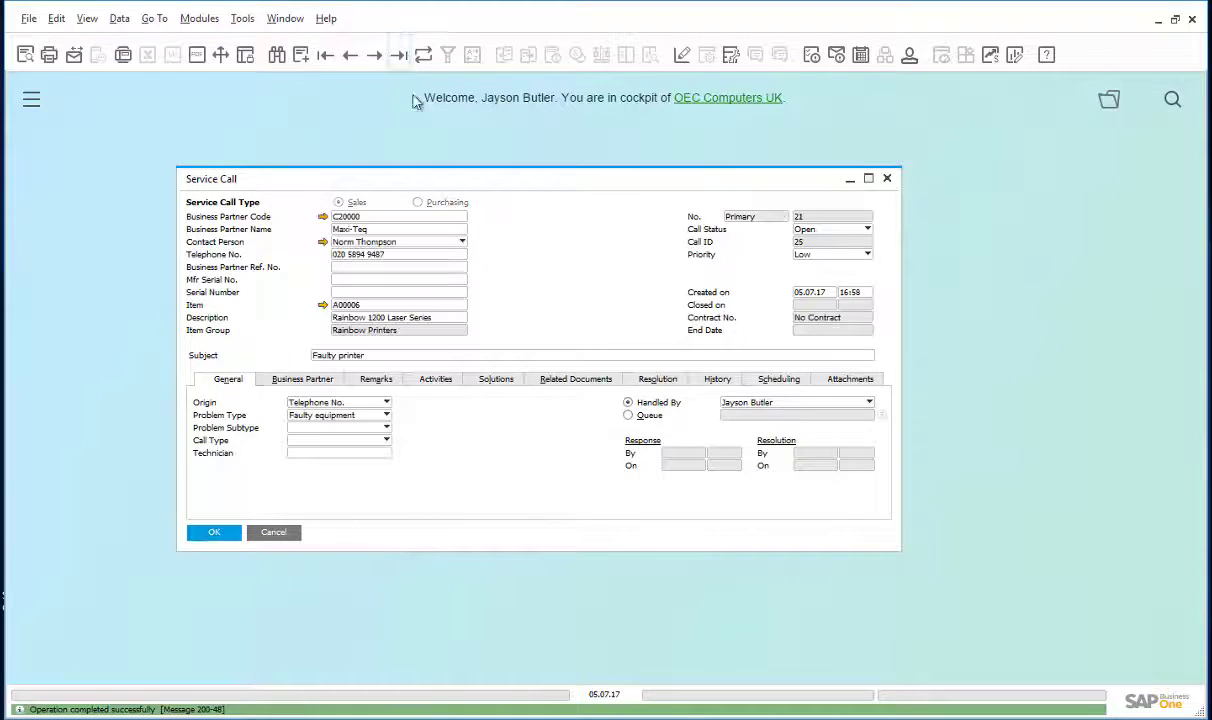
# - Start a new A/R return request from the service call's related documents details
pyautogui.click(561, 386)
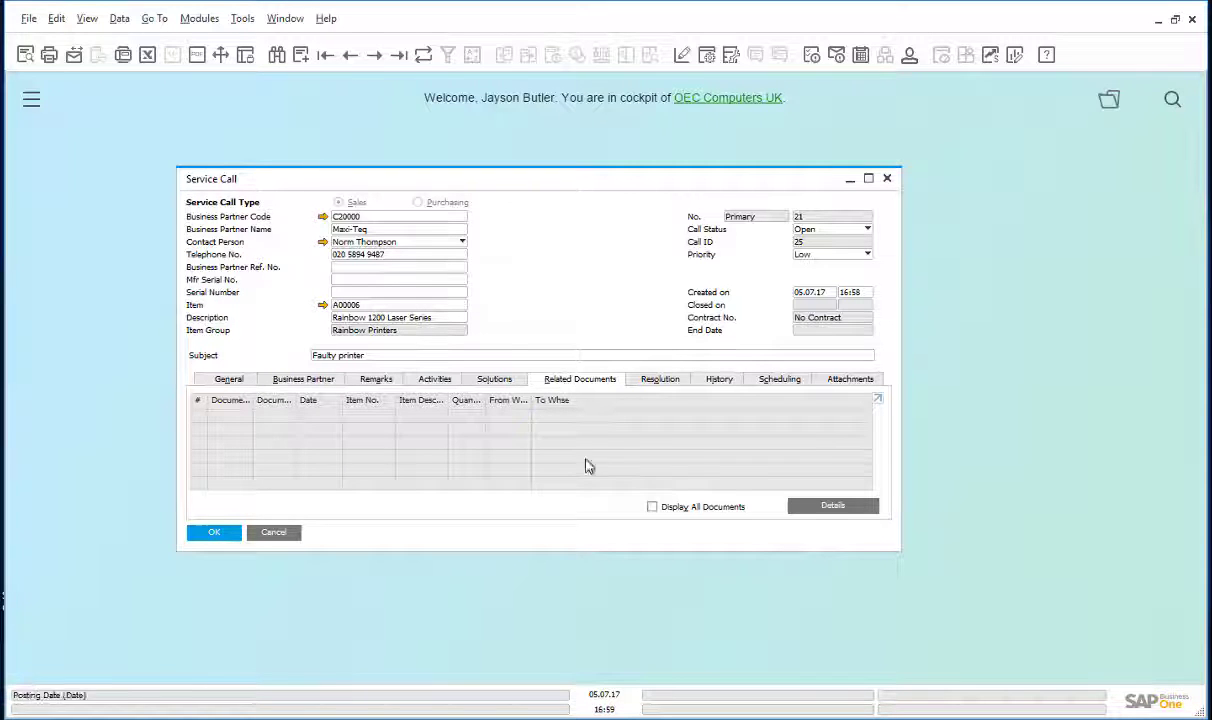
pyautogui.click(822, 510)
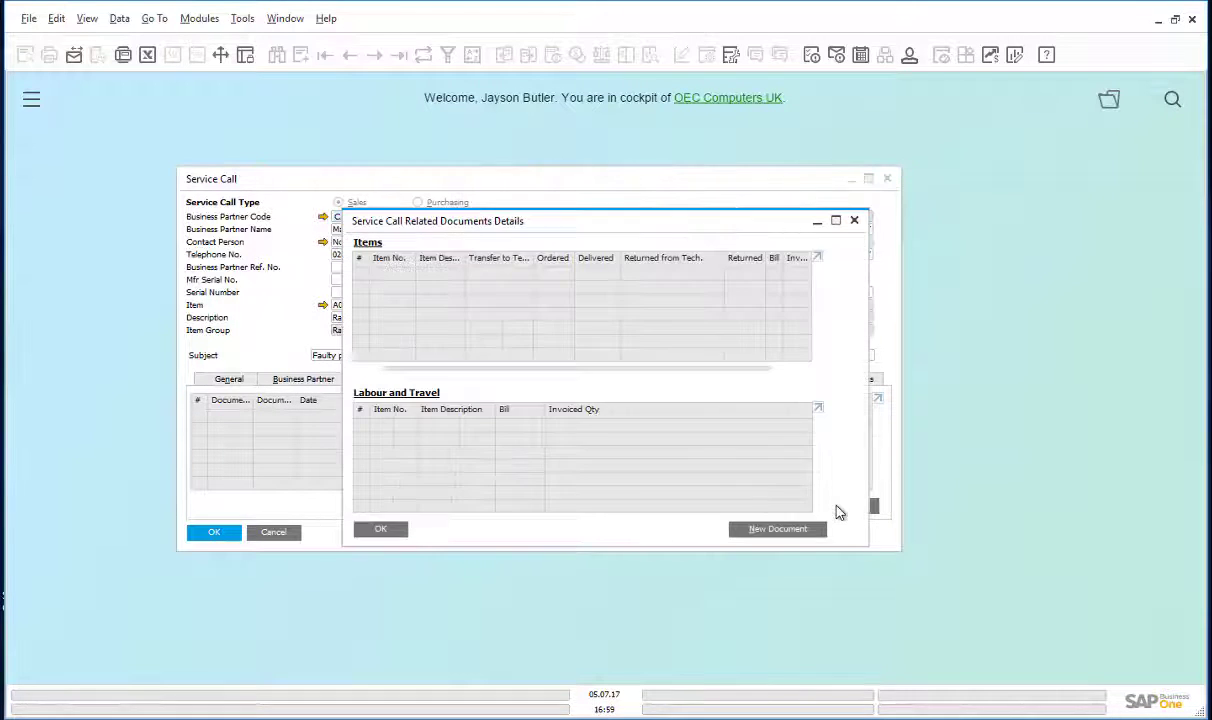
pyautogui.click(790, 532)
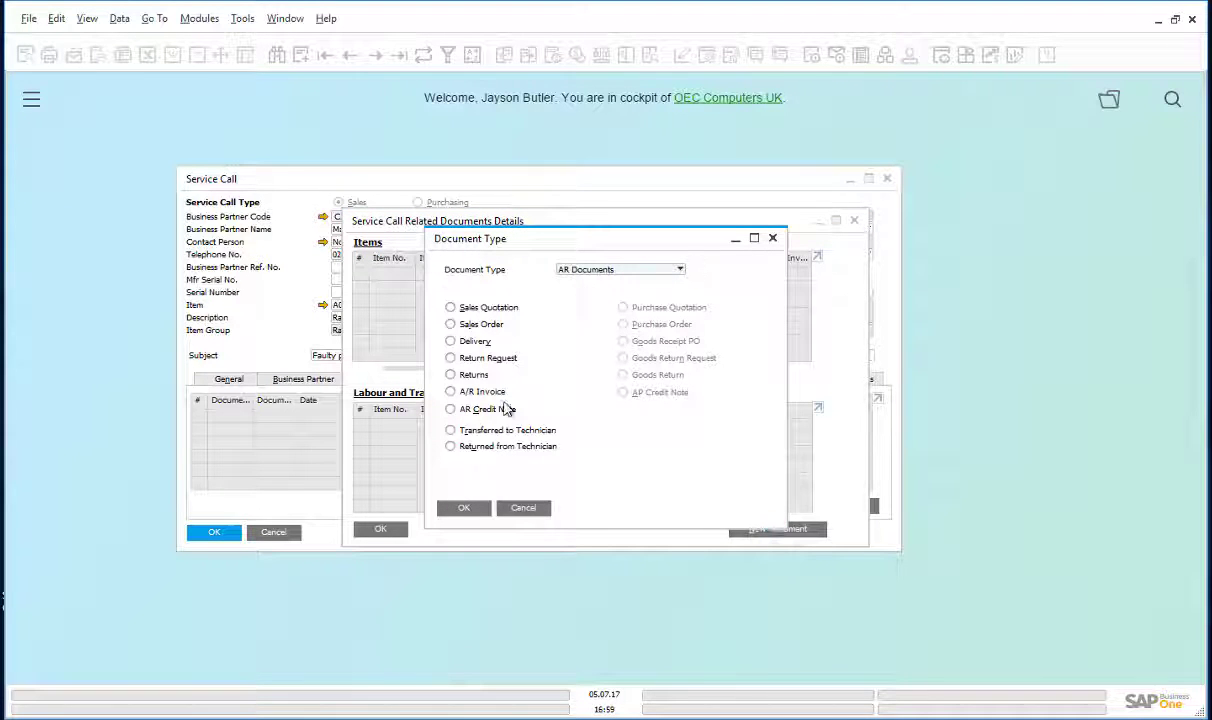
pyautogui.click(451, 358)
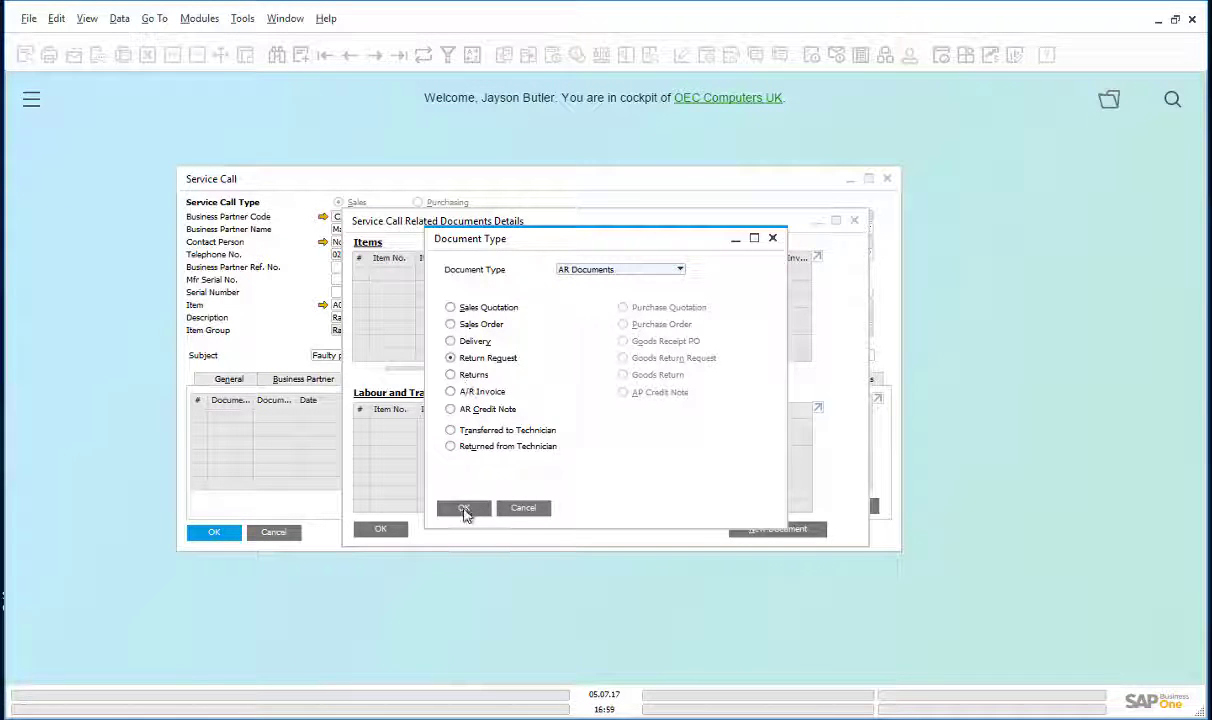
pyautogui.click(463, 510)
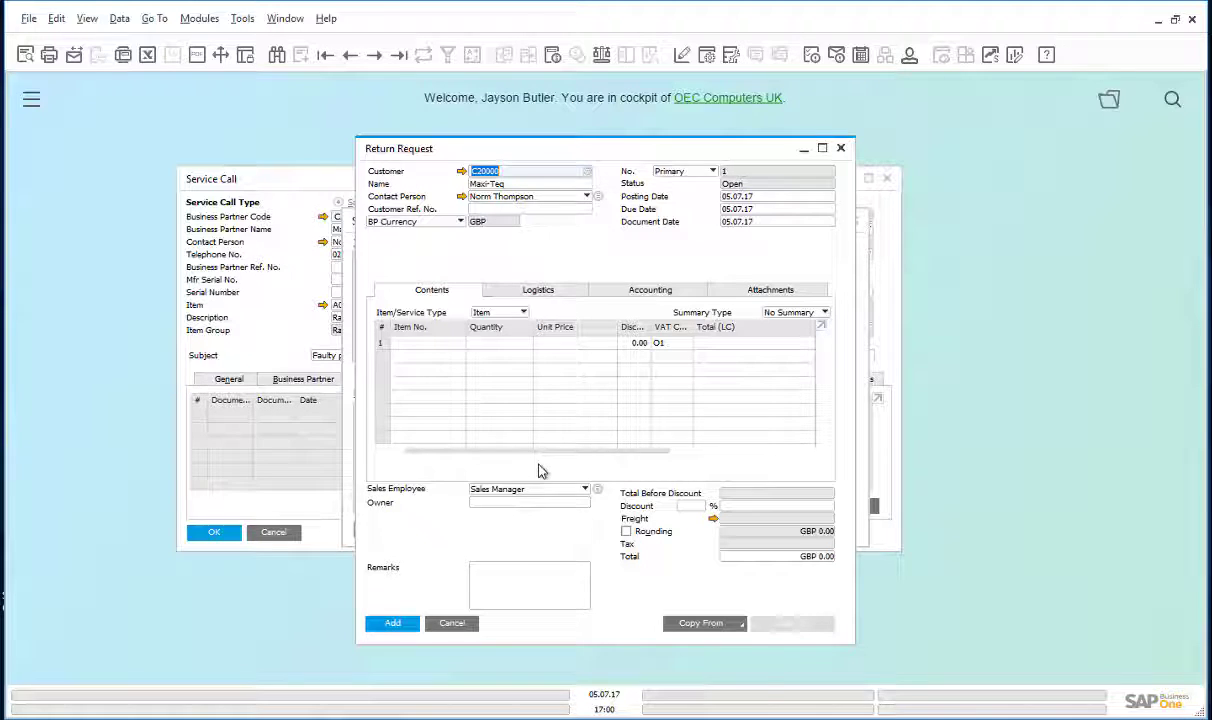
# - Copy the Maxi-Teq delivery dated 05.07.17 into the return request, keeping the default exchange rate and draw-all-data options
pyautogui.click(742, 625)
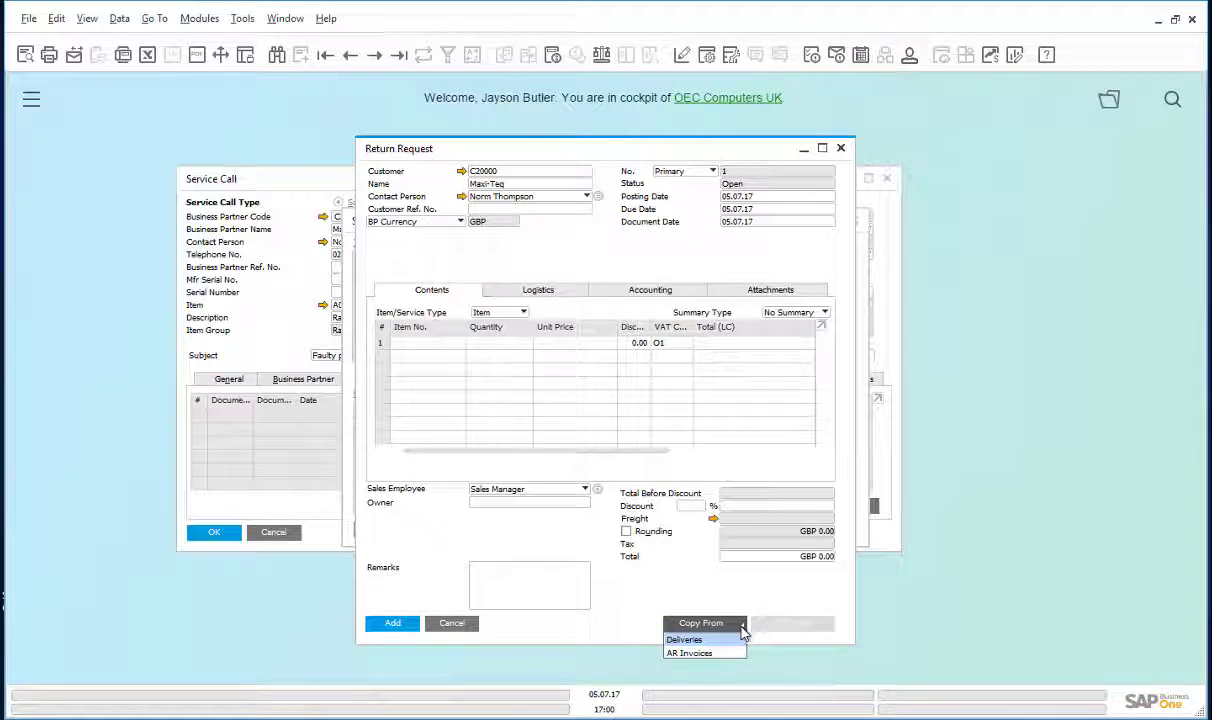
pyautogui.click(688, 640)
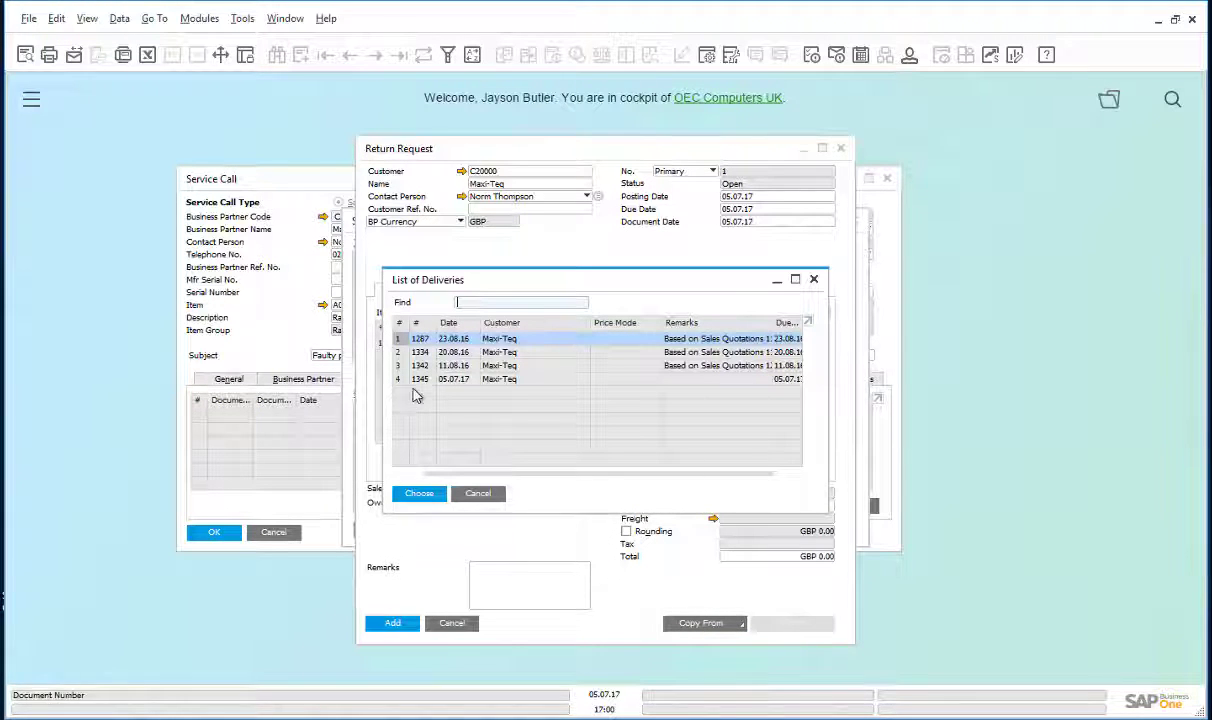
pyautogui.click(400, 381)
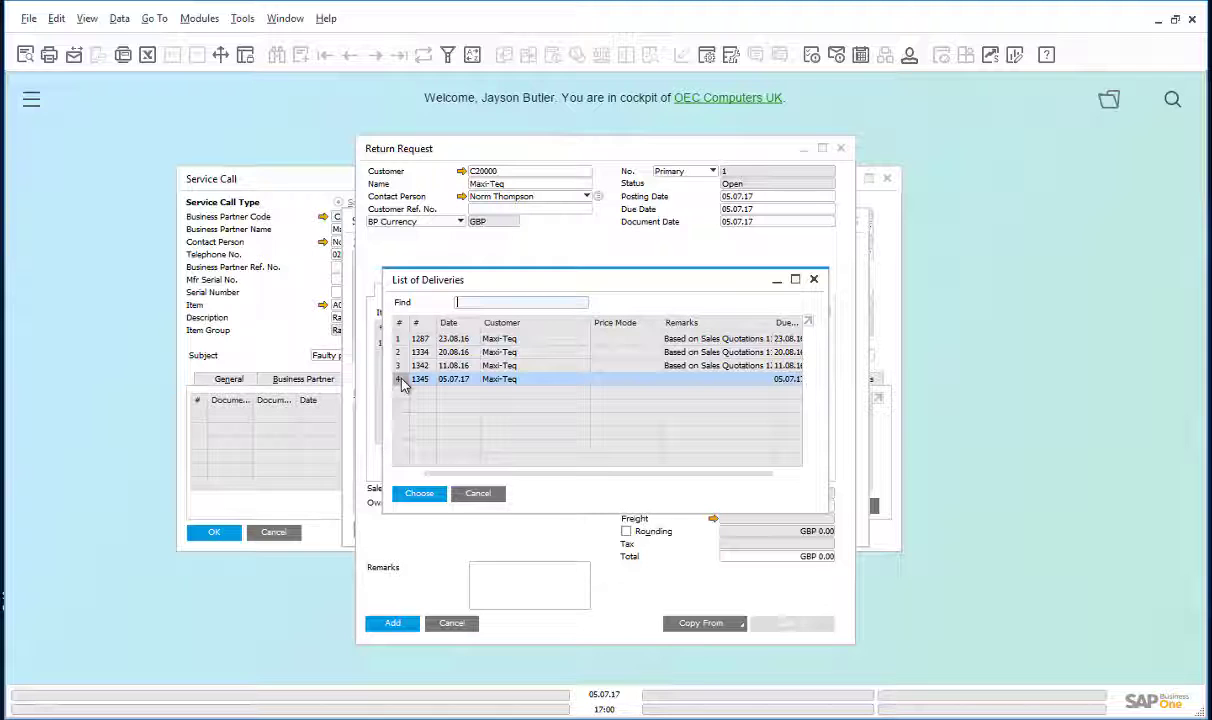
pyautogui.click(419, 493)
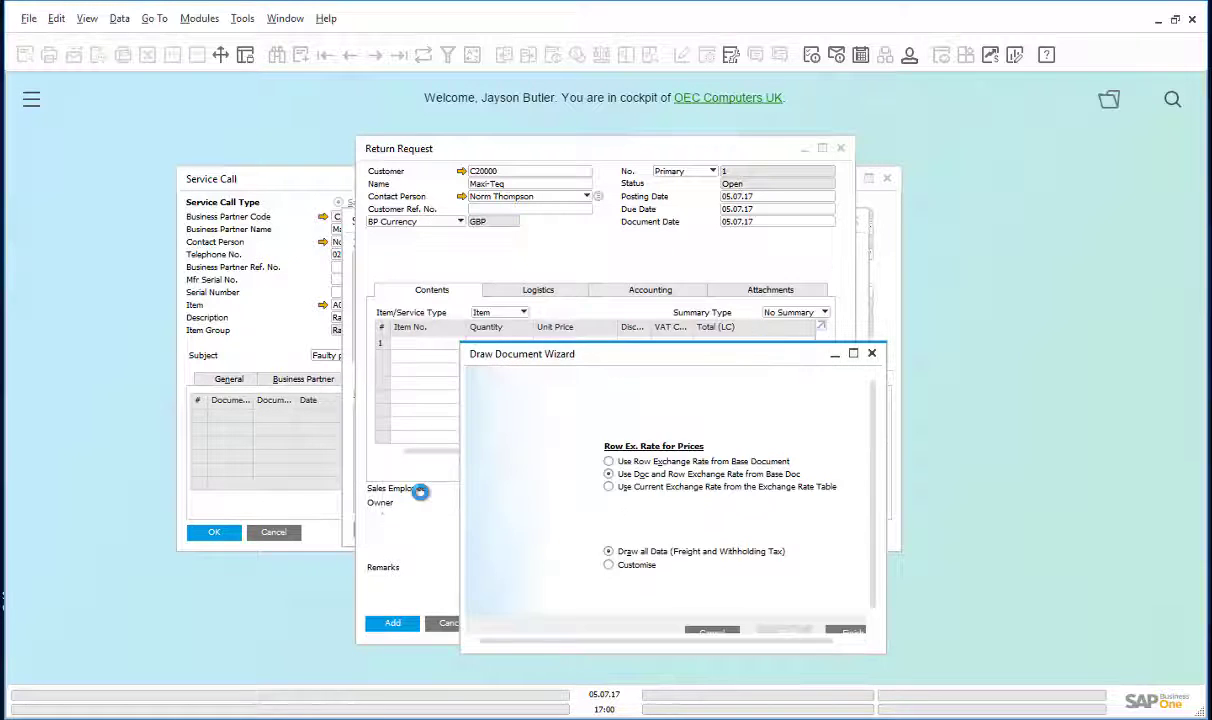
pyautogui.click(845, 632)
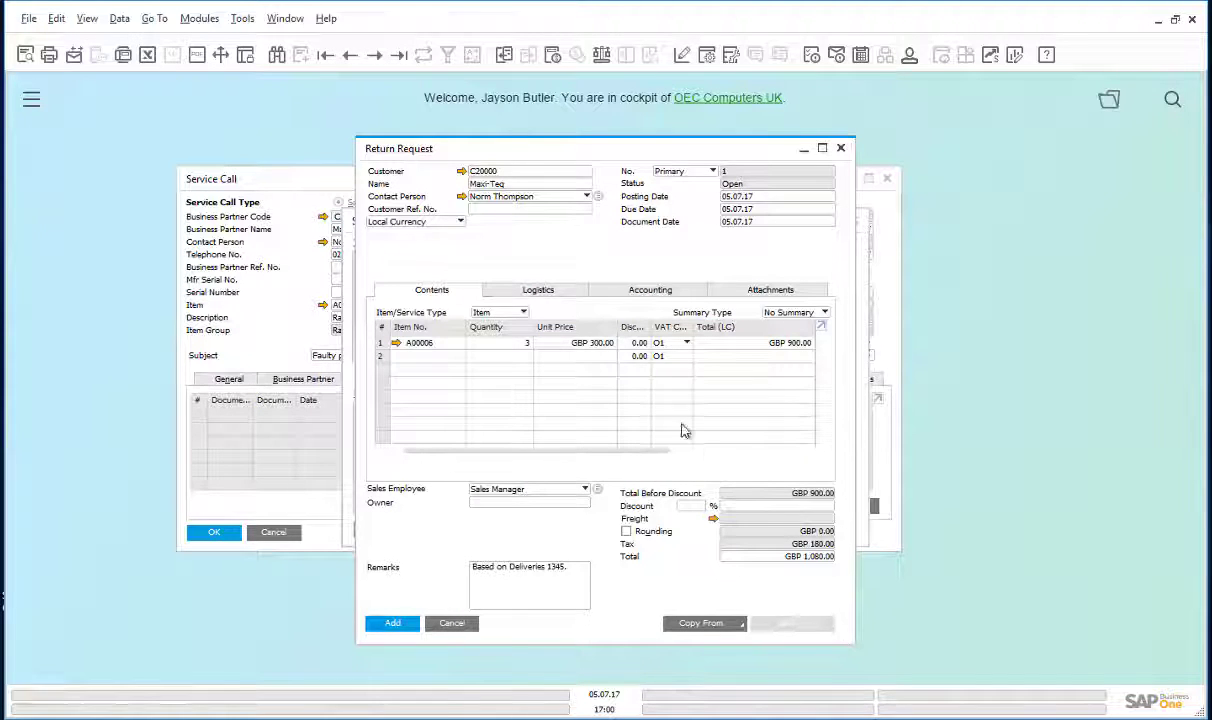
# - Set the return quantity of item A00006 to 1 and add the return request
pyautogui.click(527, 344)
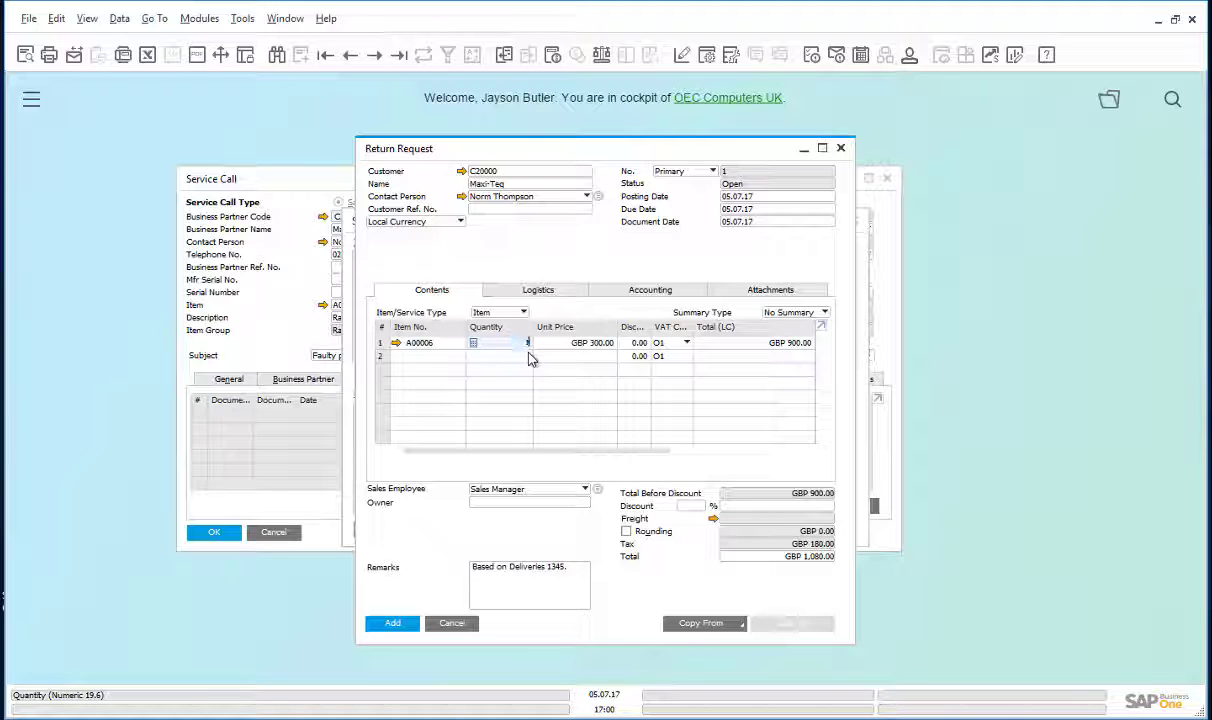
pyautogui.write('1')
pyautogui.press('Tab')
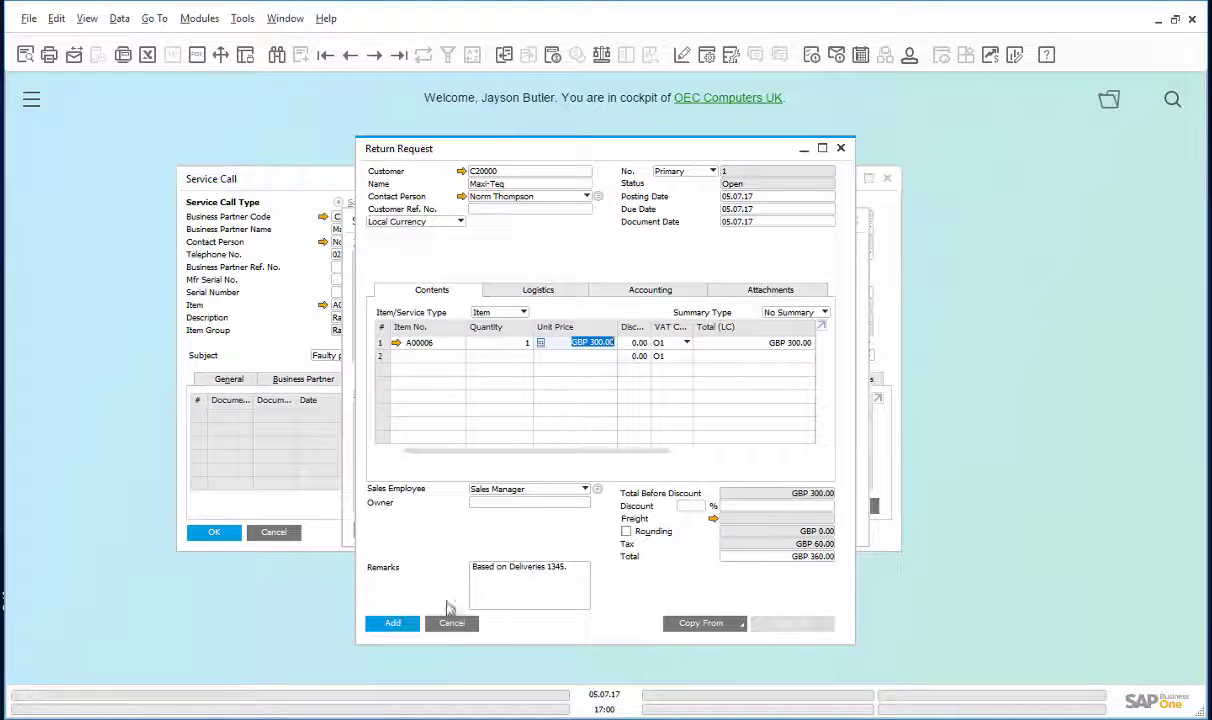
pyautogui.click(393, 624)
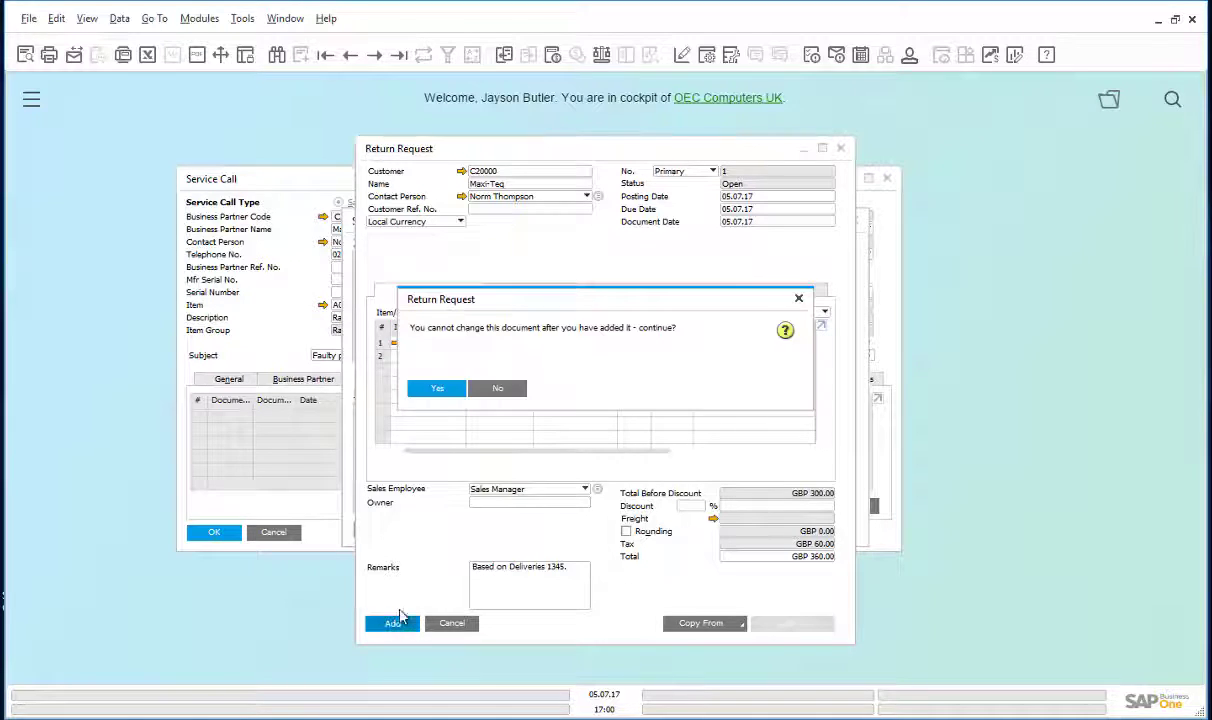
pyautogui.click(437, 390)
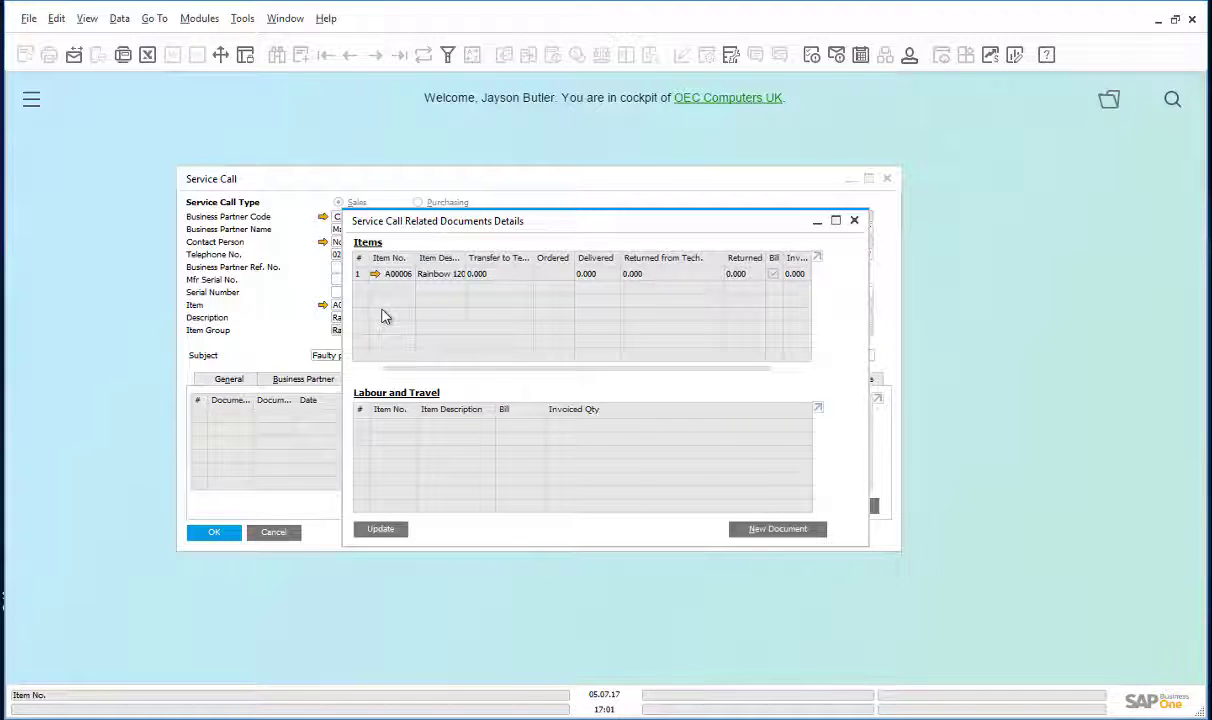
# - Update the related documents details and save the service call with the linked return request, accepting the missing contract or warranty
pyautogui.click(390, 530)
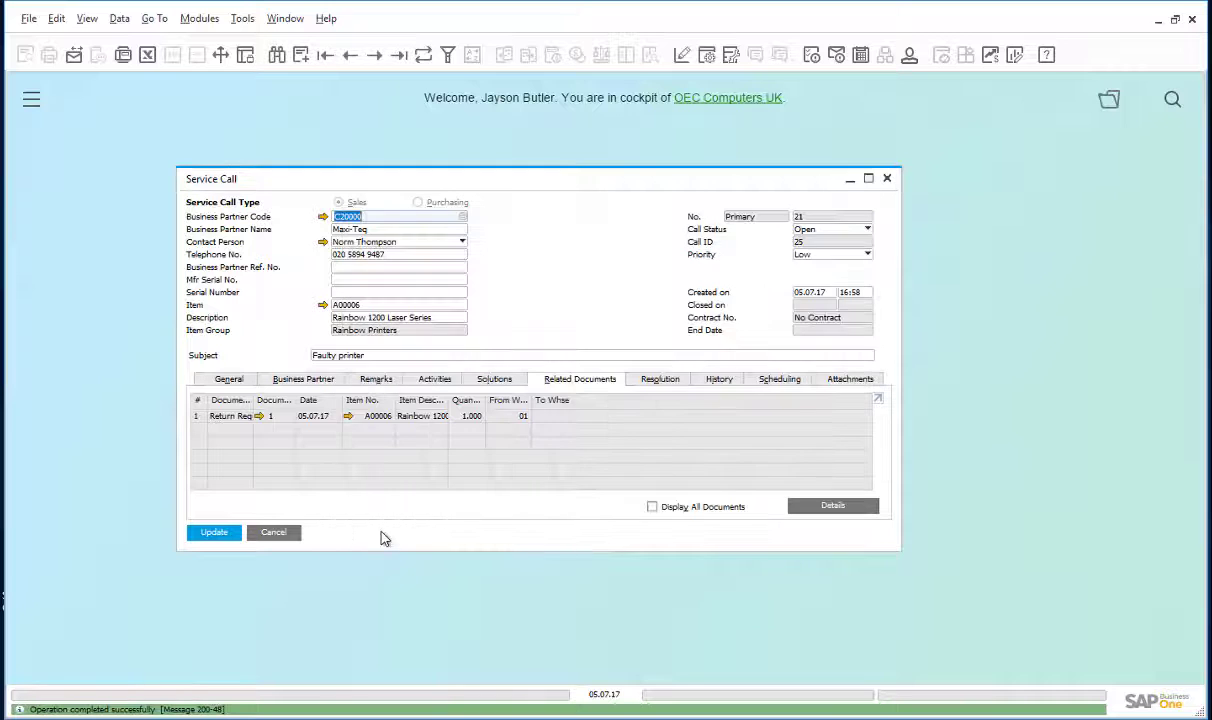
pyautogui.click(214, 532)
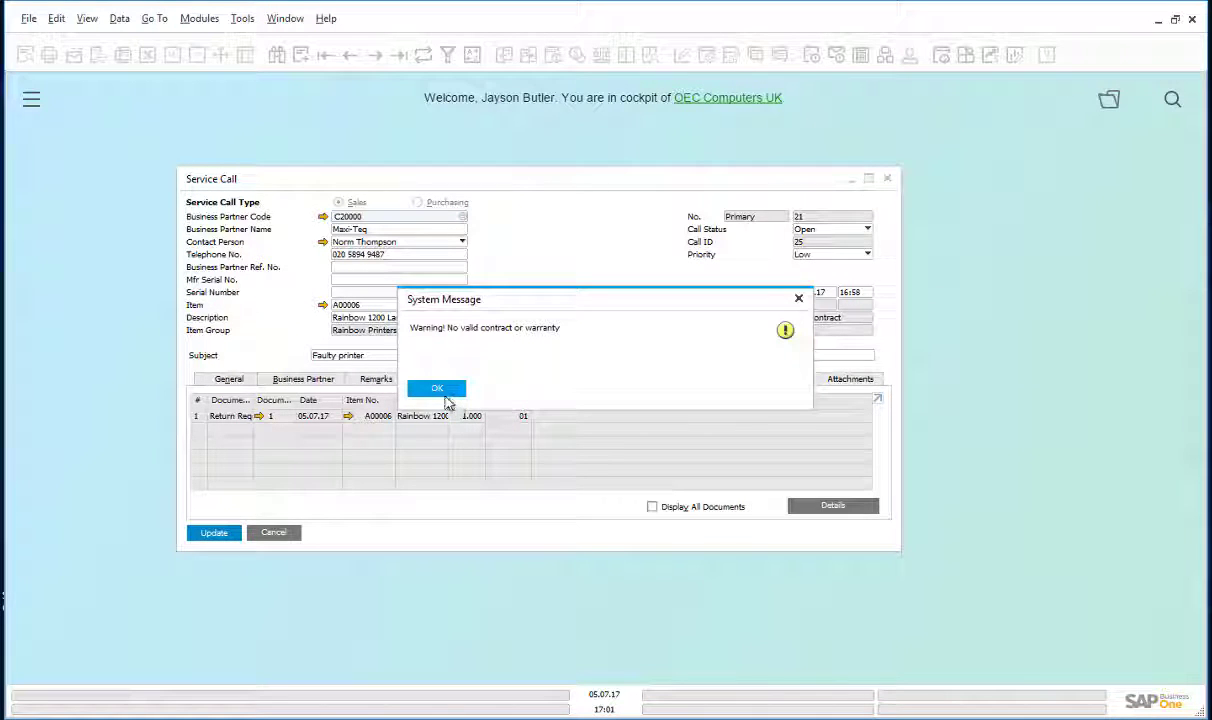
pyautogui.click(440, 390)
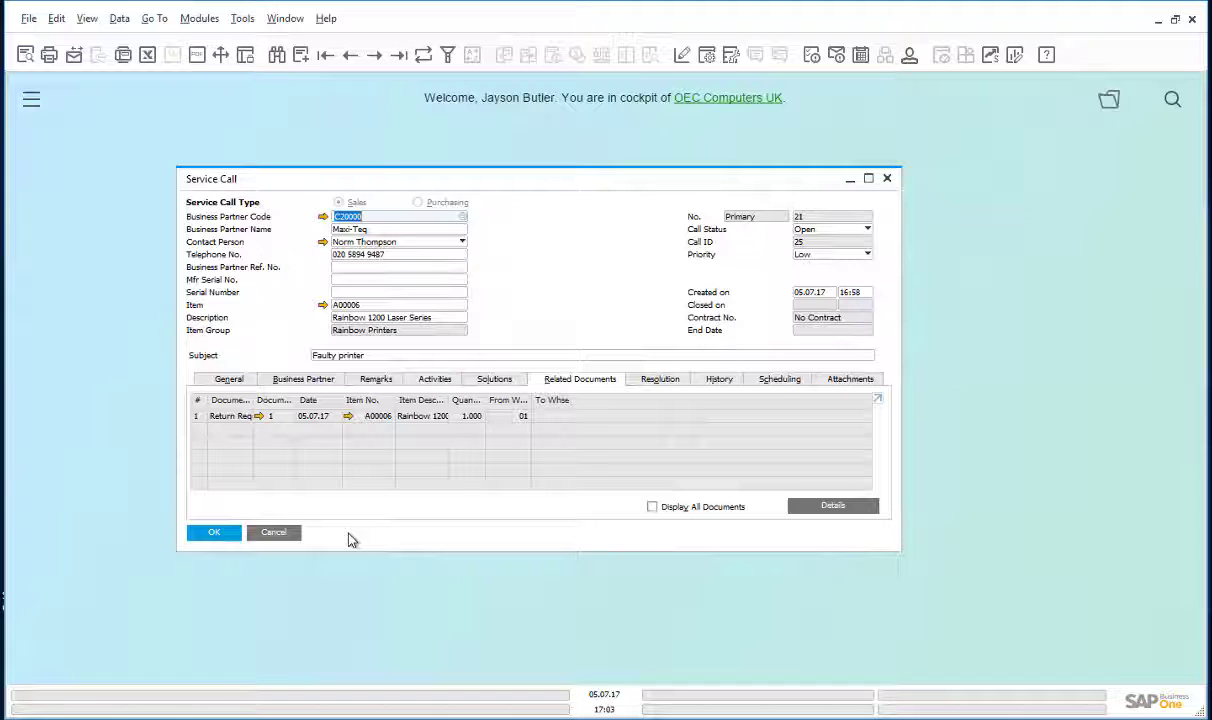
# - In the linked return request, set the A00006 line's return reason to Faulty and return action to Return, save it, and close the service call
pyautogui.click(261, 417)
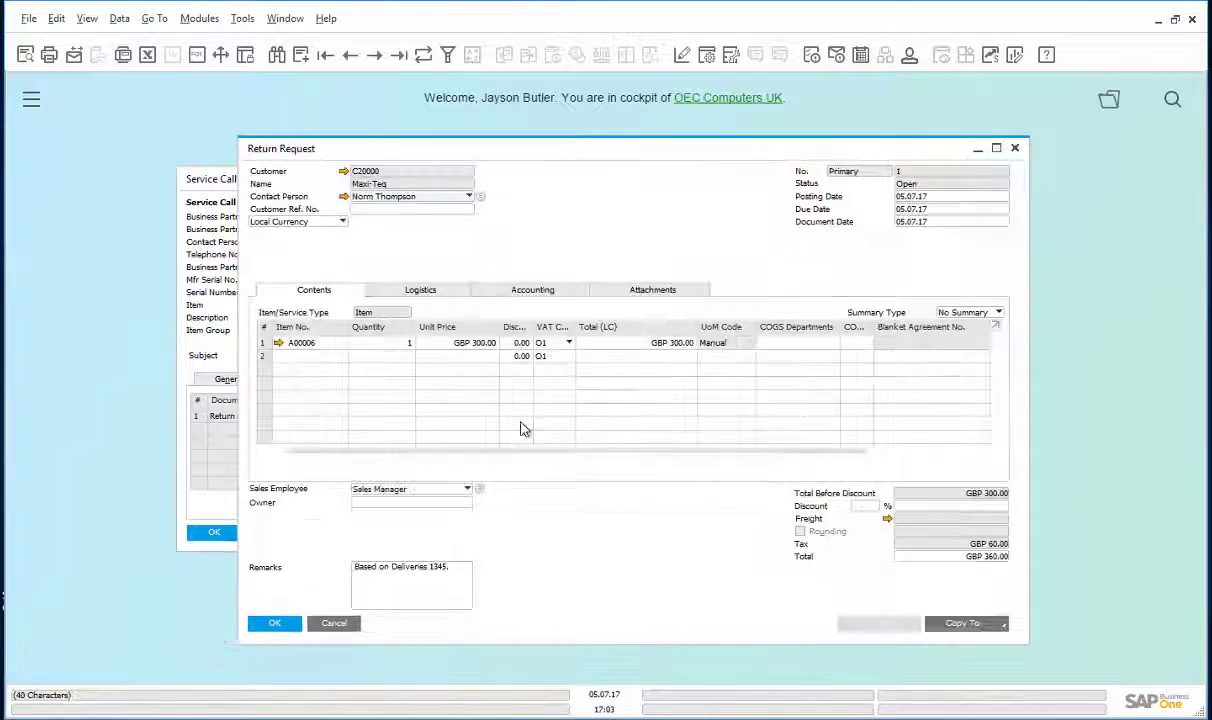
pyautogui.moveTo(625, 452); pyautogui.dragTo(844, 455)
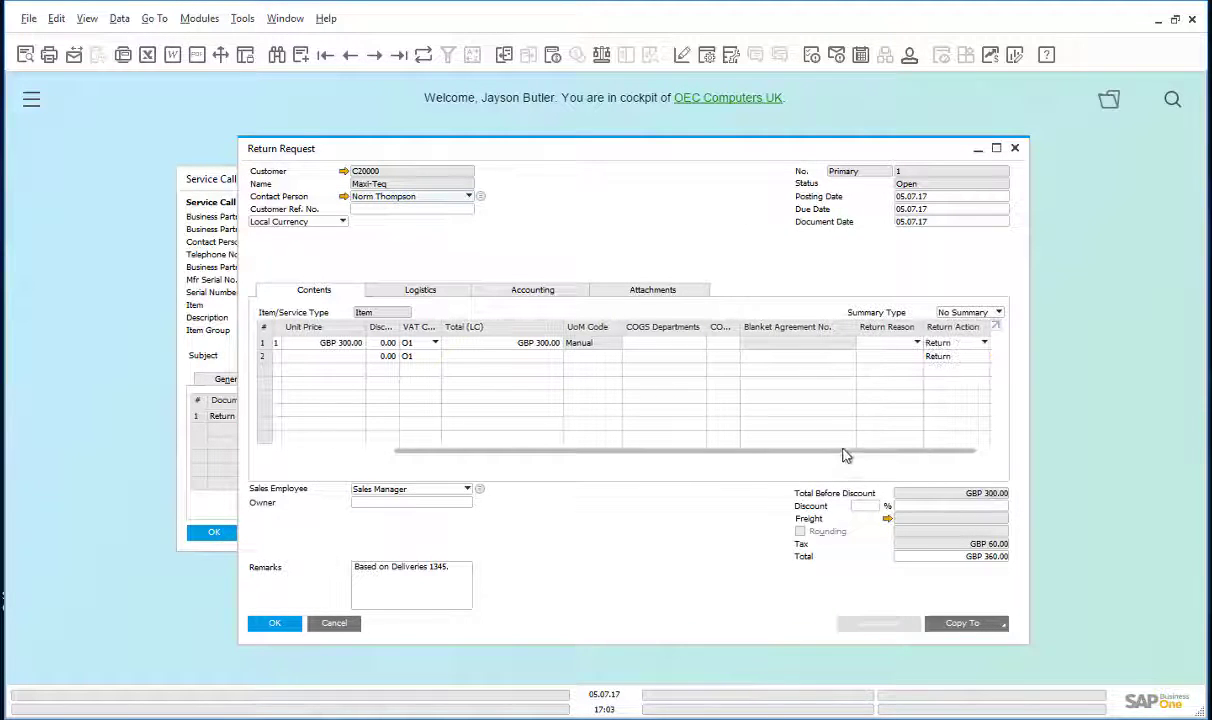
pyautogui.click(917, 343)
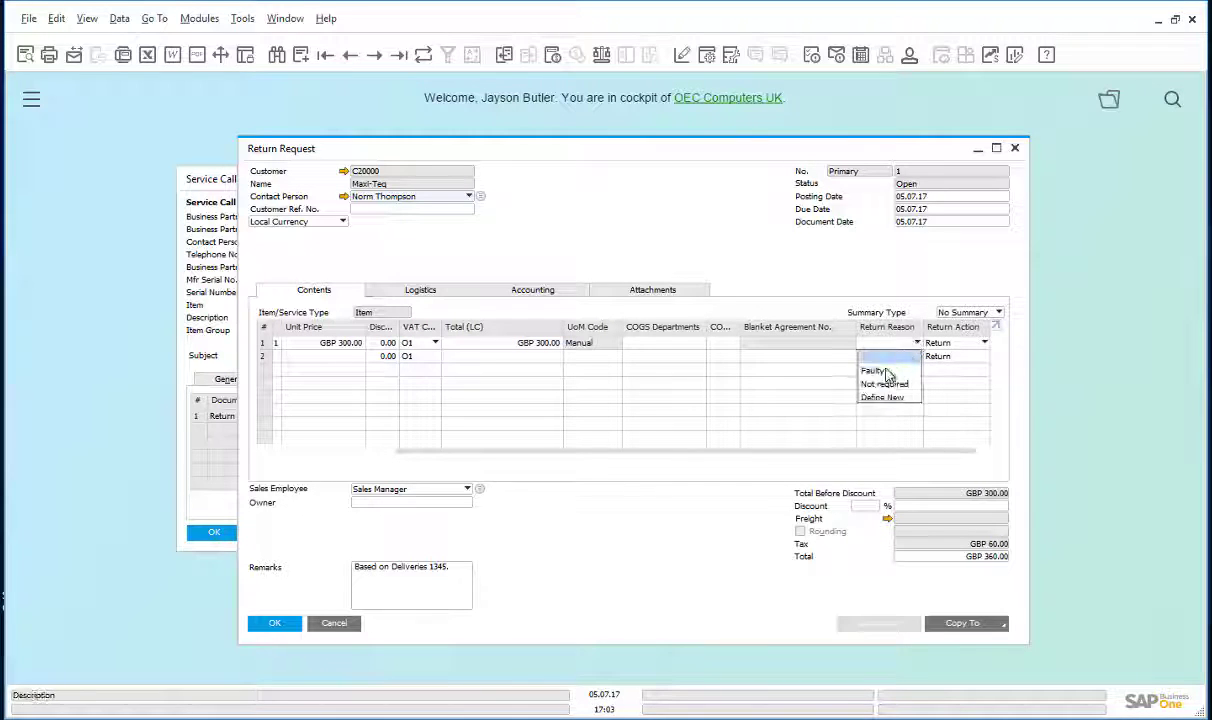
pyautogui.click(868, 369)
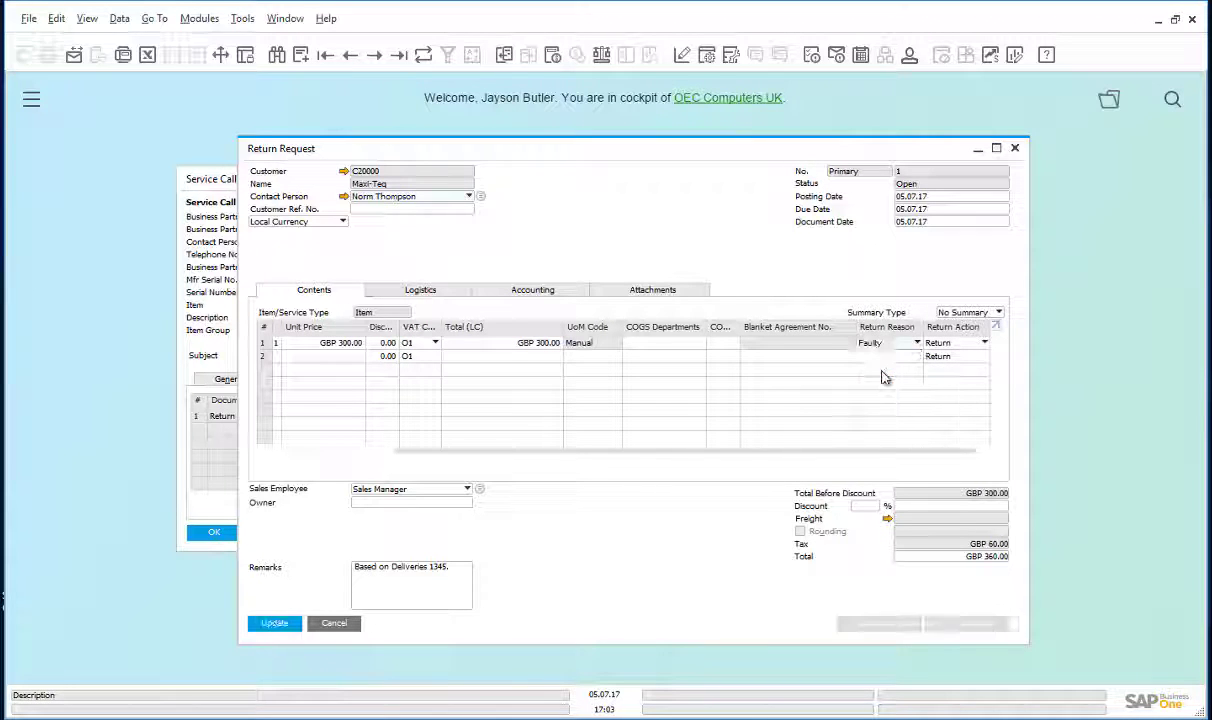
pyautogui.click(984, 343)
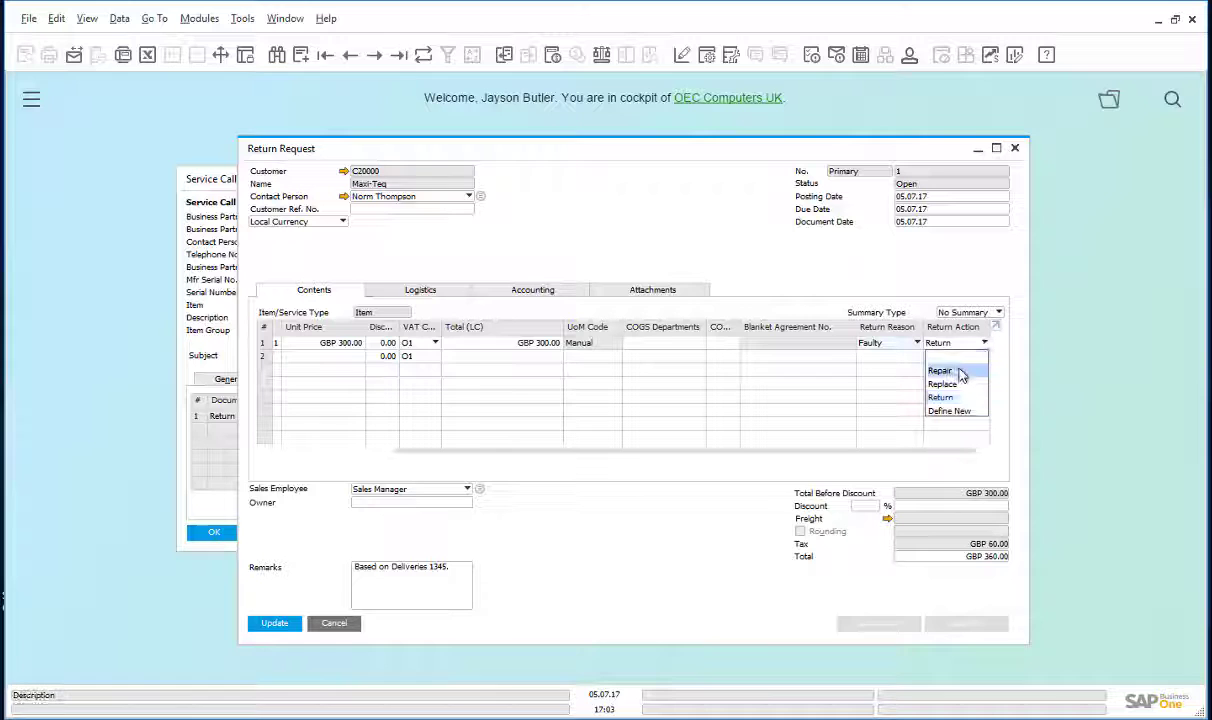
pyautogui.click(945, 397)
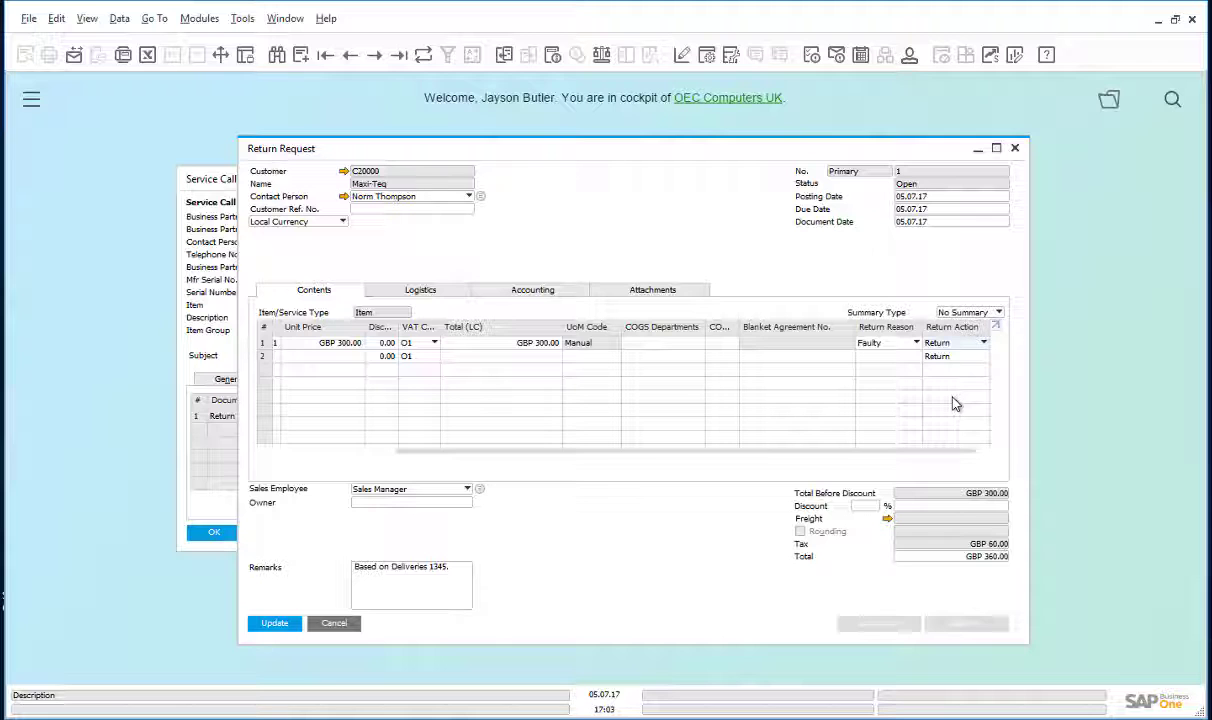
pyautogui.click(274, 623)
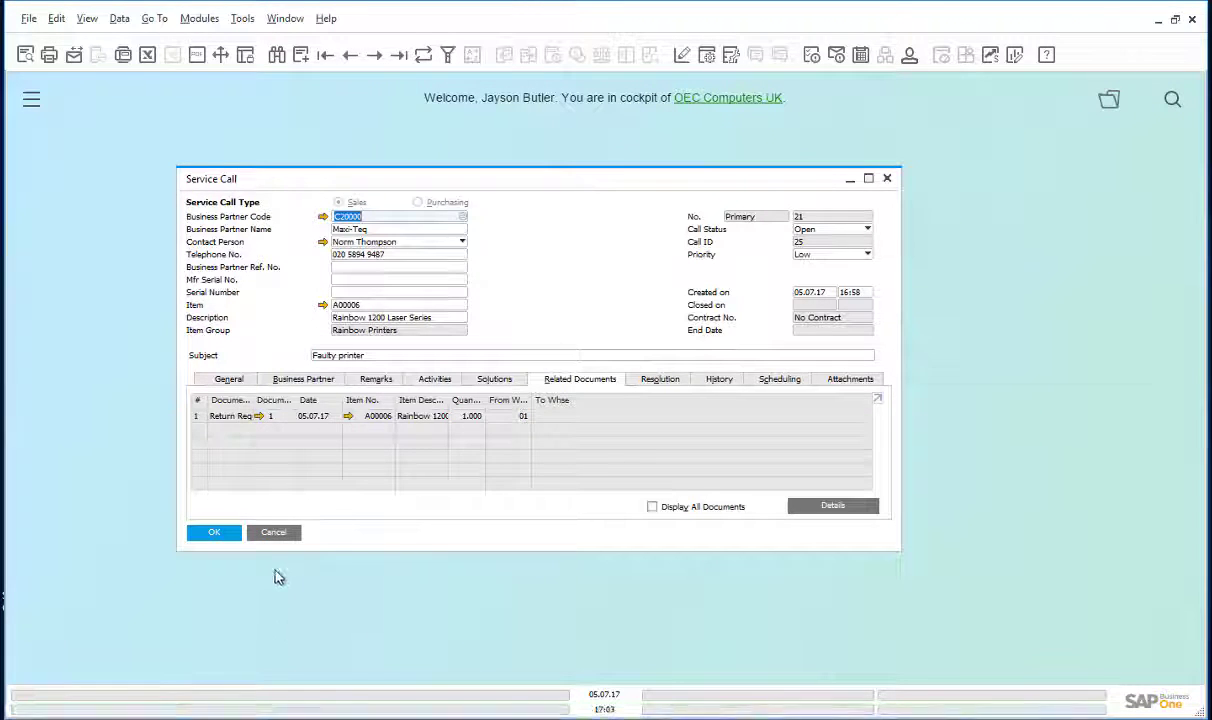
pyautogui.click(275, 535)
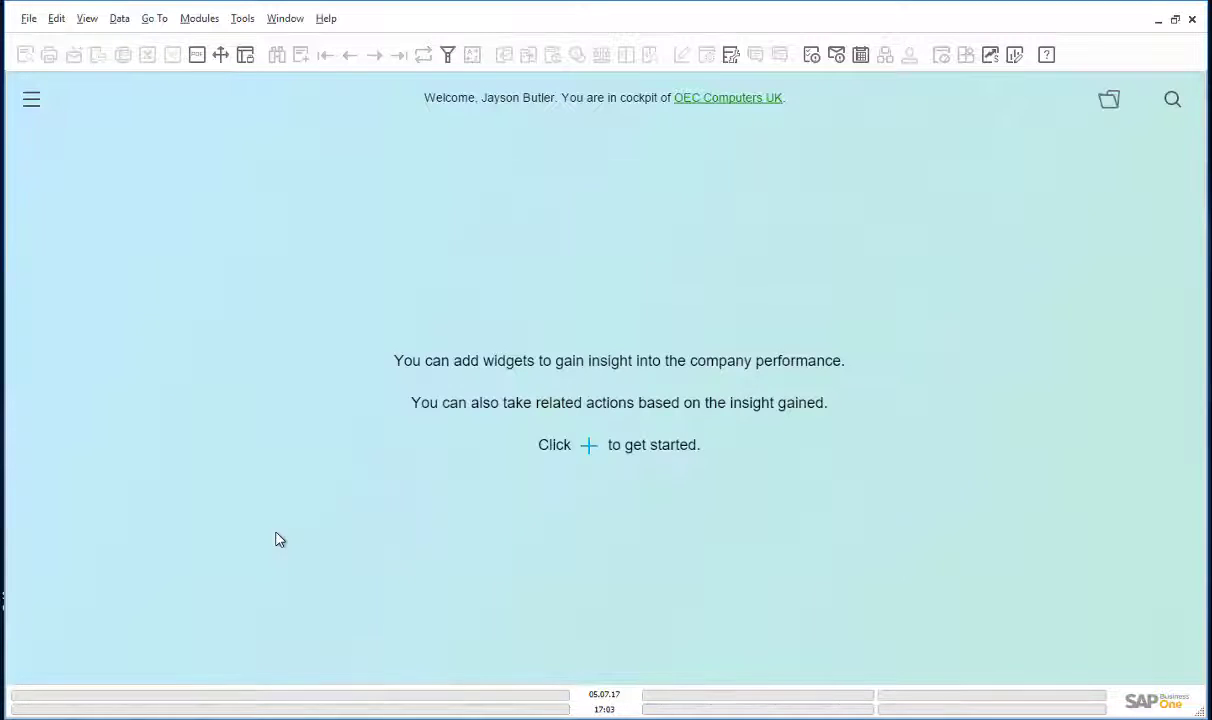
# - Review the quantity and status of the last saved Maxi-Teq delivery, and close it without changes
pyautogui.click(199, 20)
pyautogui.moveTo(164, 112)
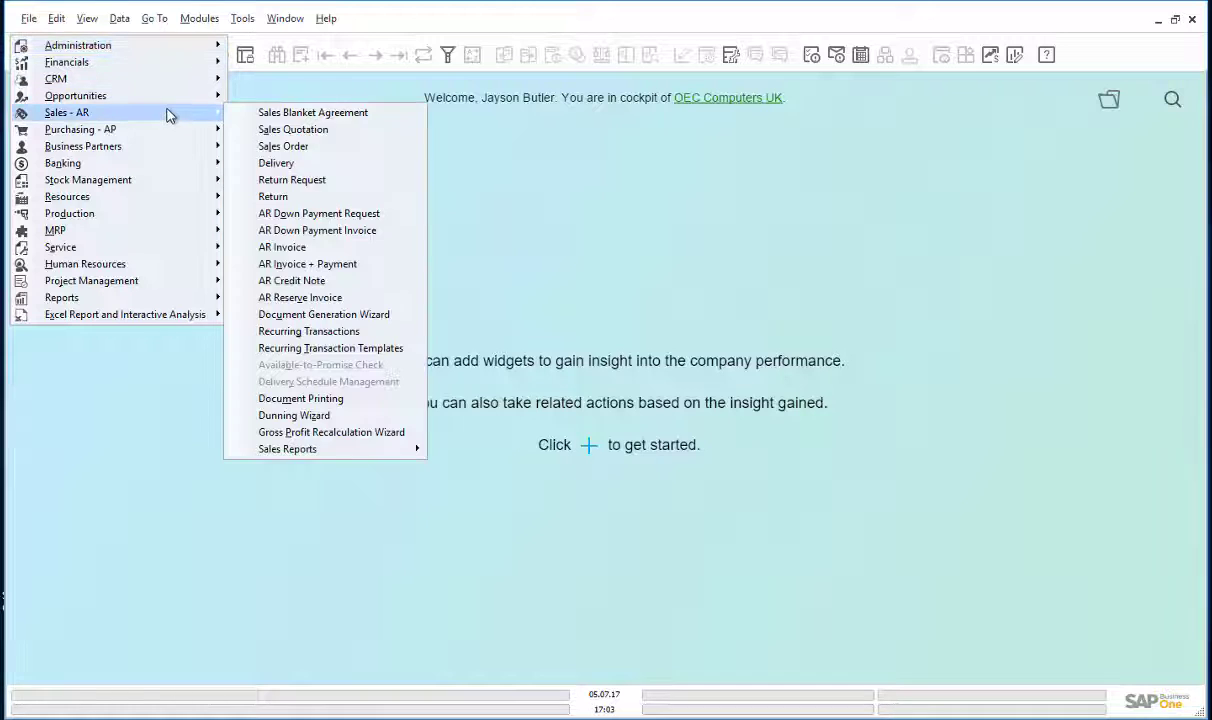
pyautogui.click(271, 166)
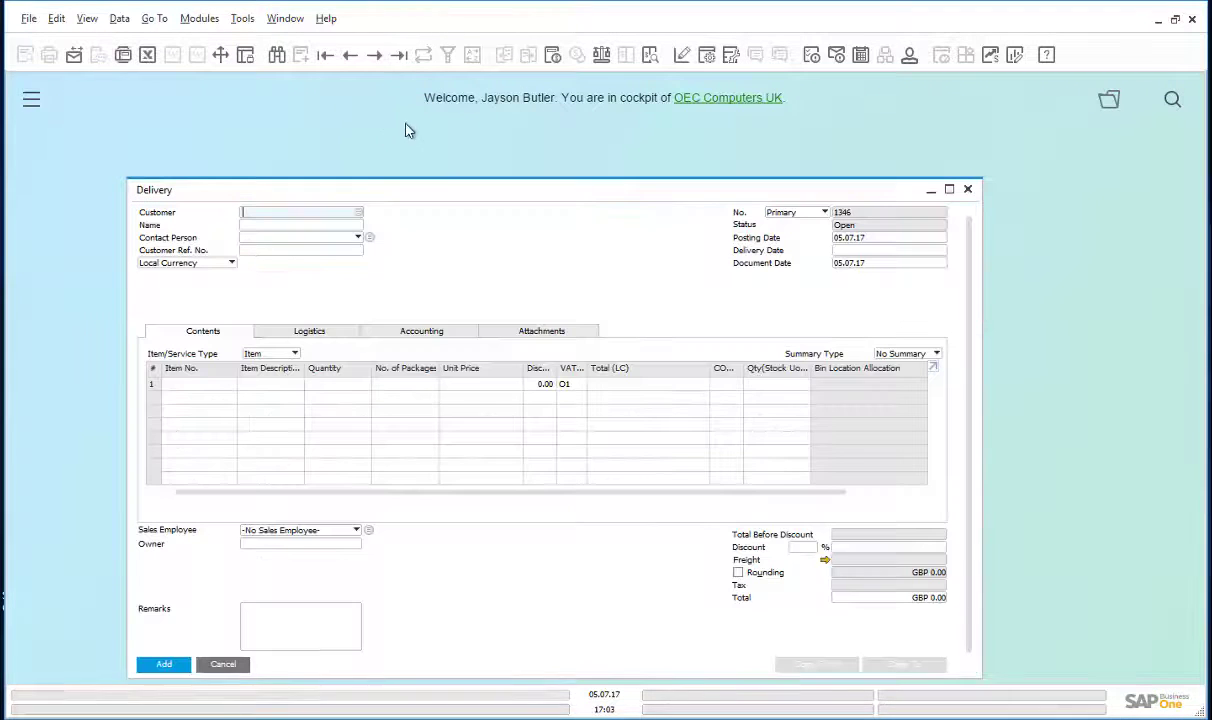
pyautogui.click(402, 57)
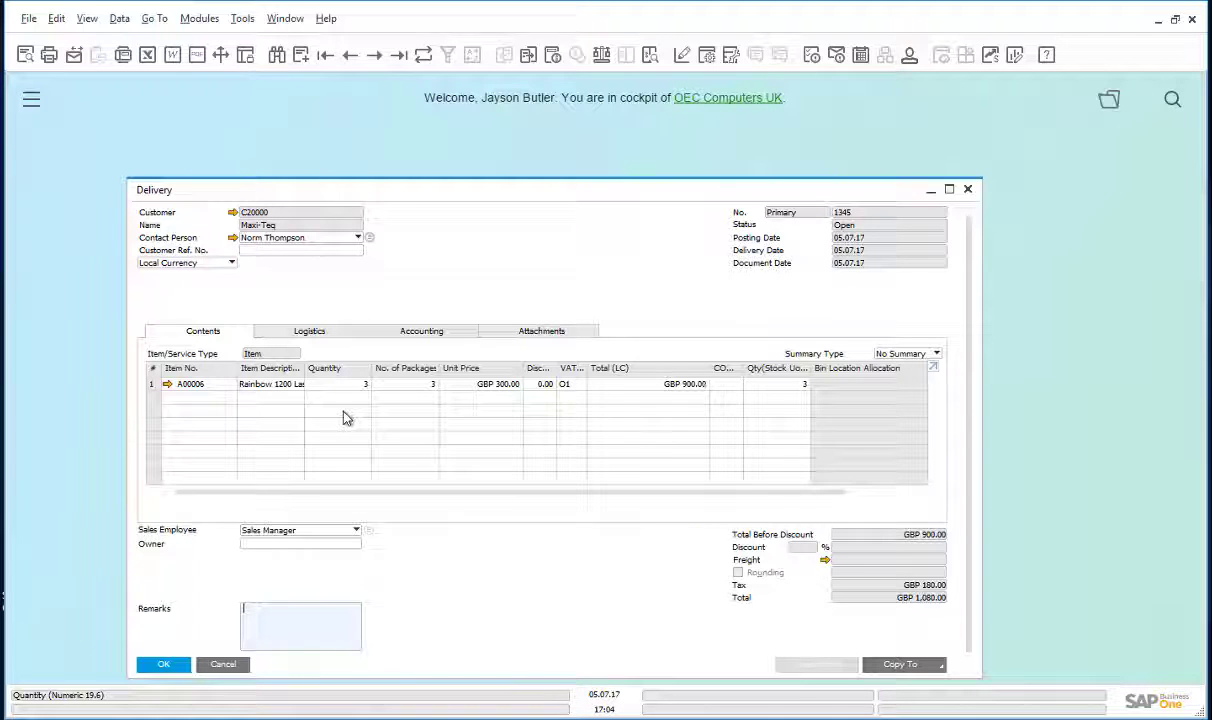
pyautogui.click(223, 664)
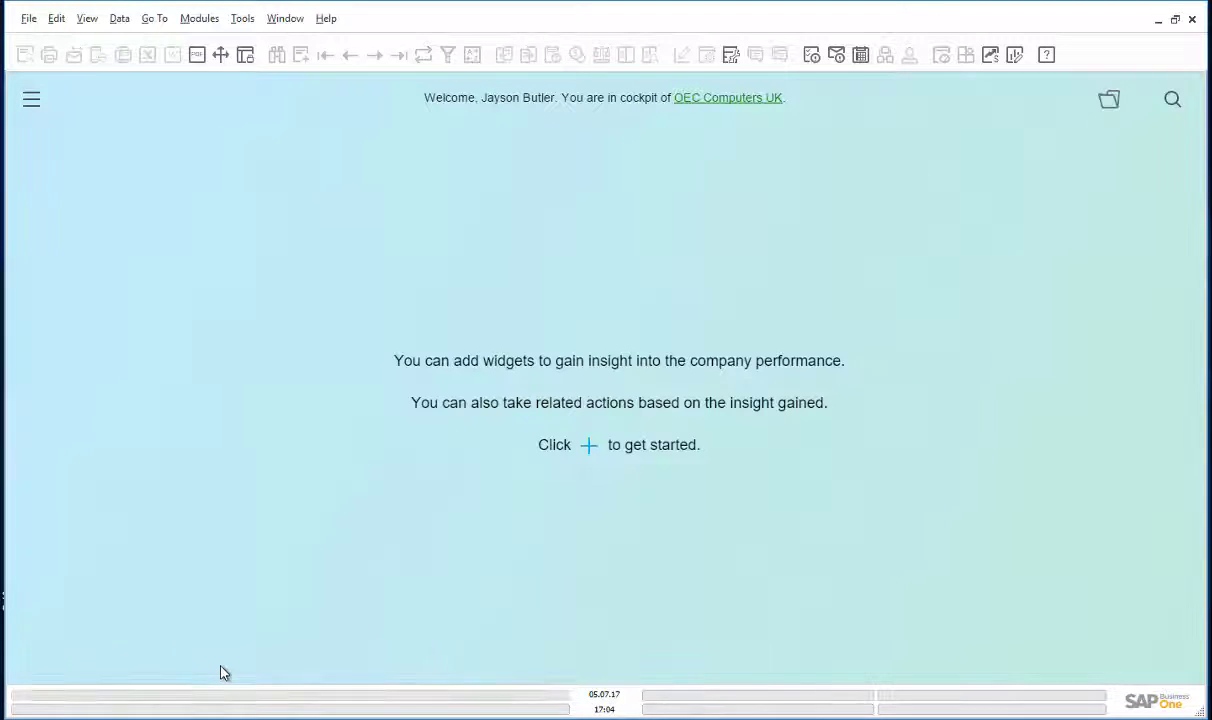
# - Look up item A00006, Rainbow 1200 Laser Series, in the item master data and examine its stock levels per warehouse
pyautogui.click(201, 21)
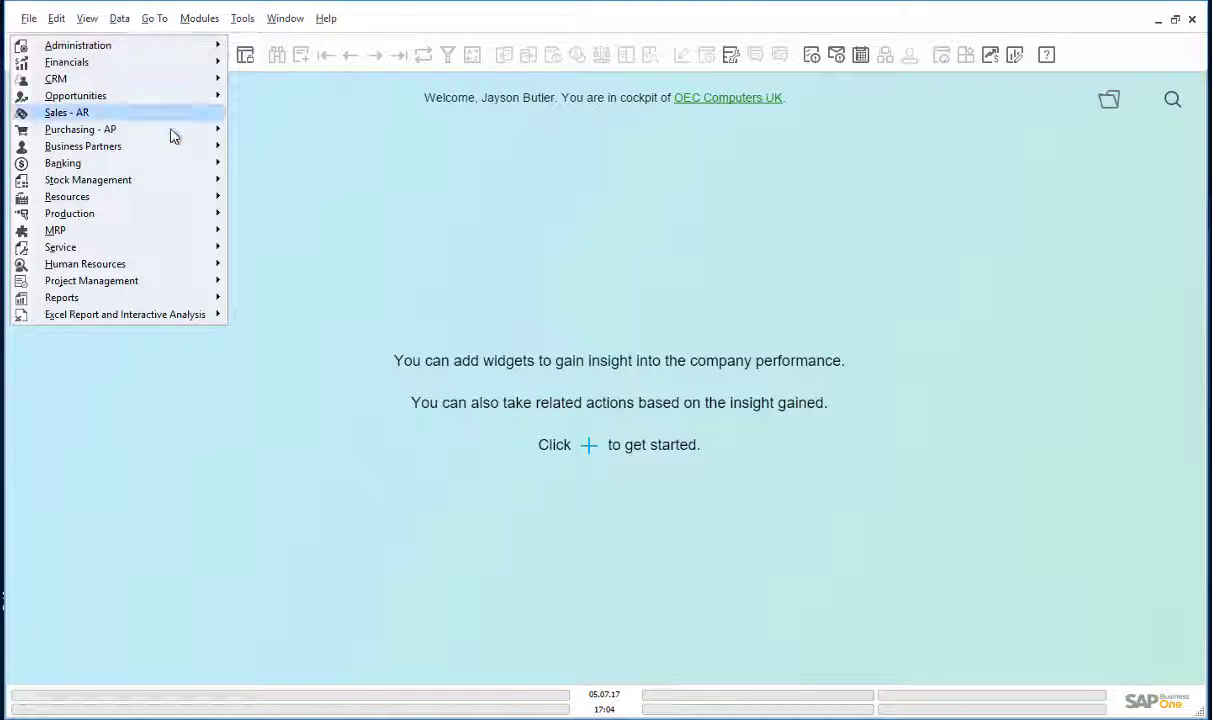
pyautogui.moveTo(173, 180)
pyautogui.click(281, 184)
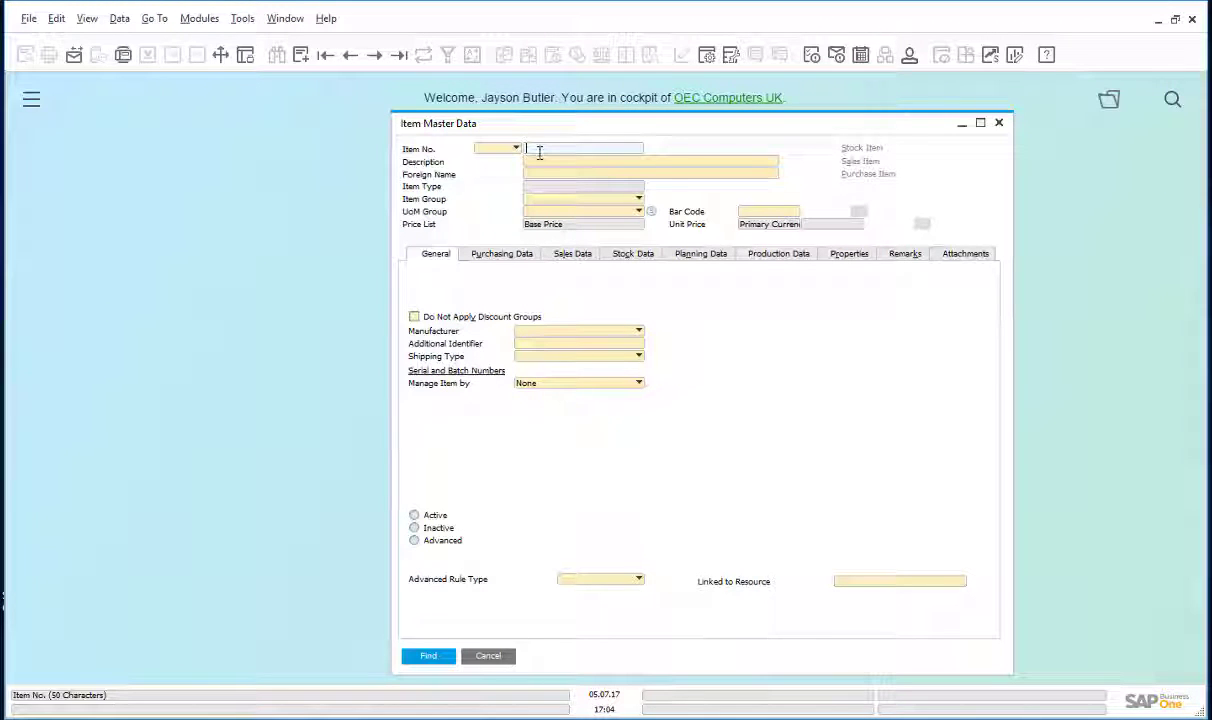
pyautogui.write('*')
pyautogui.press('Tab')
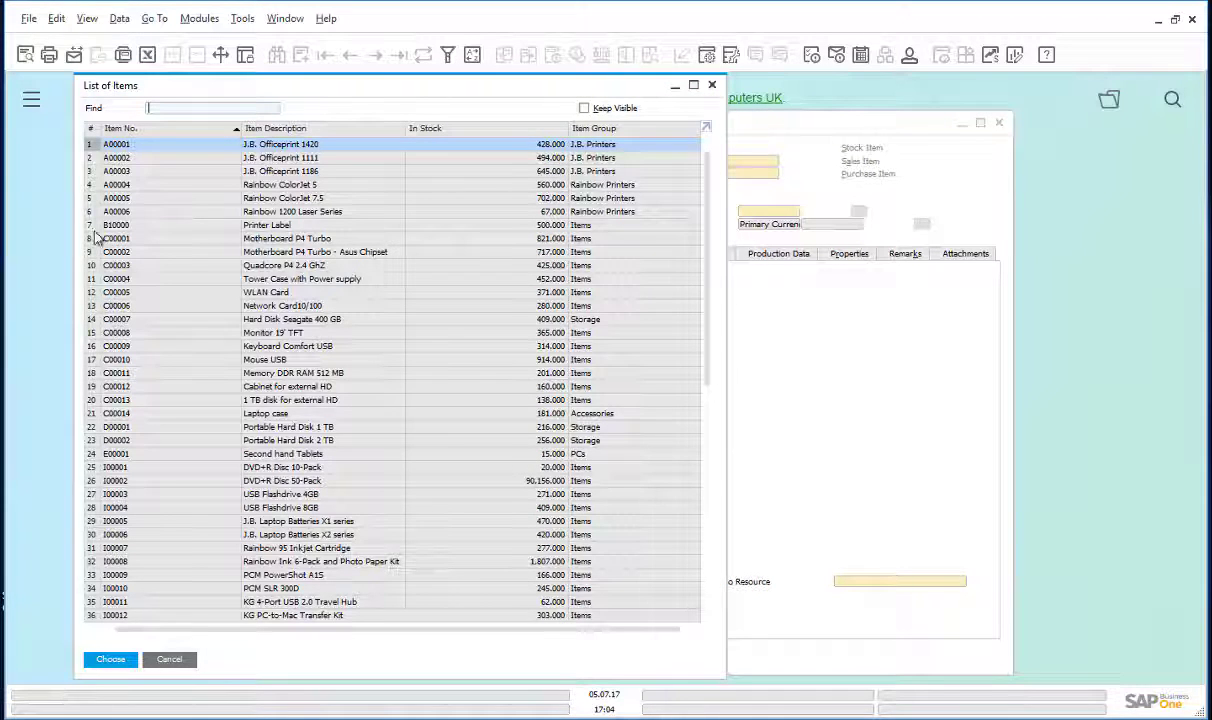
pyautogui.click(92, 214)
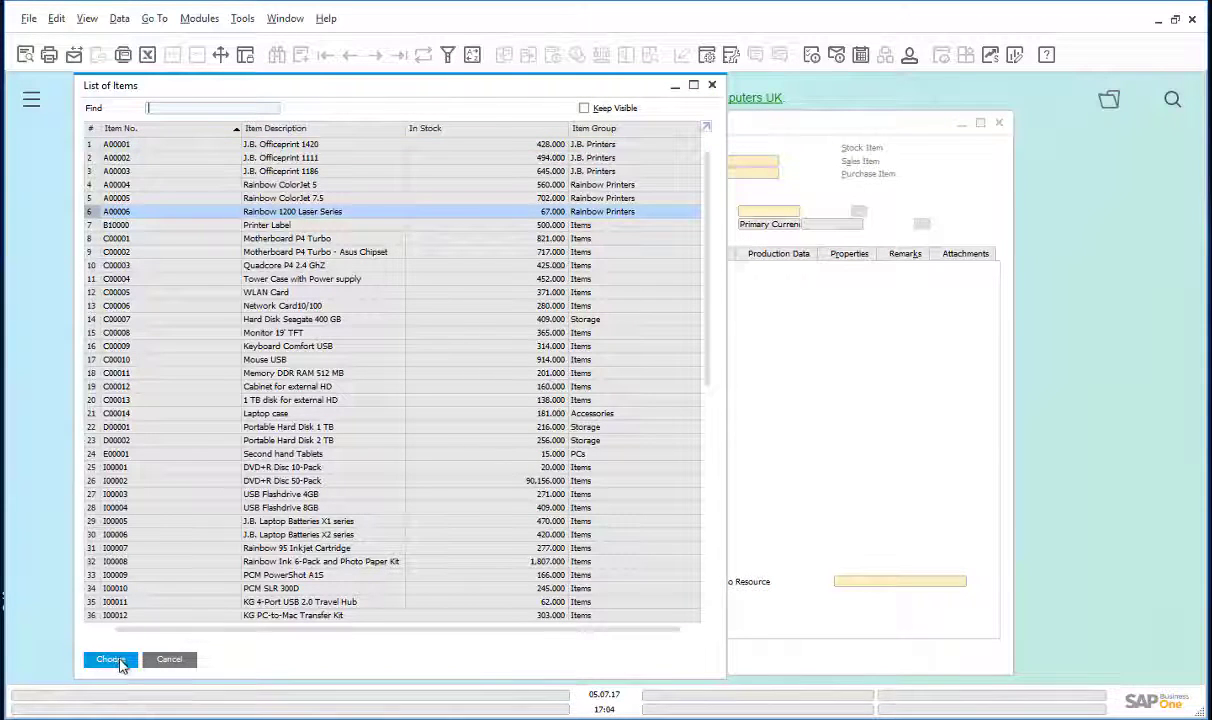
pyautogui.press('Return')
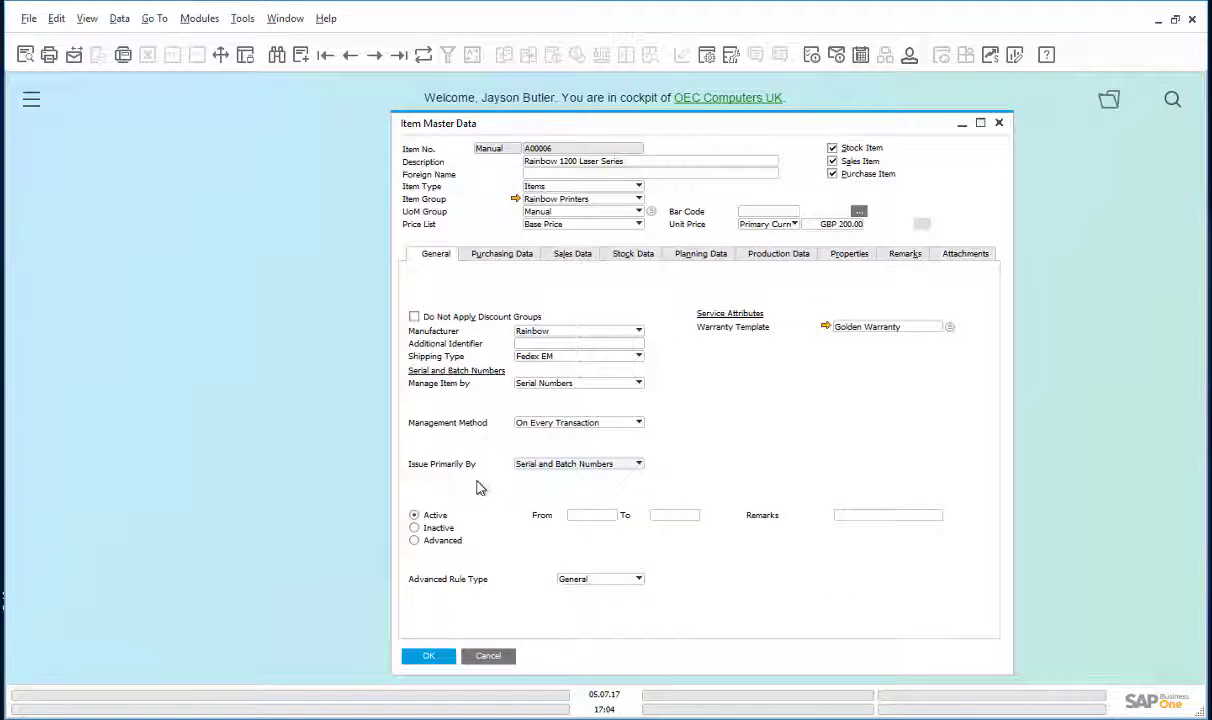
pyautogui.click(641, 256)
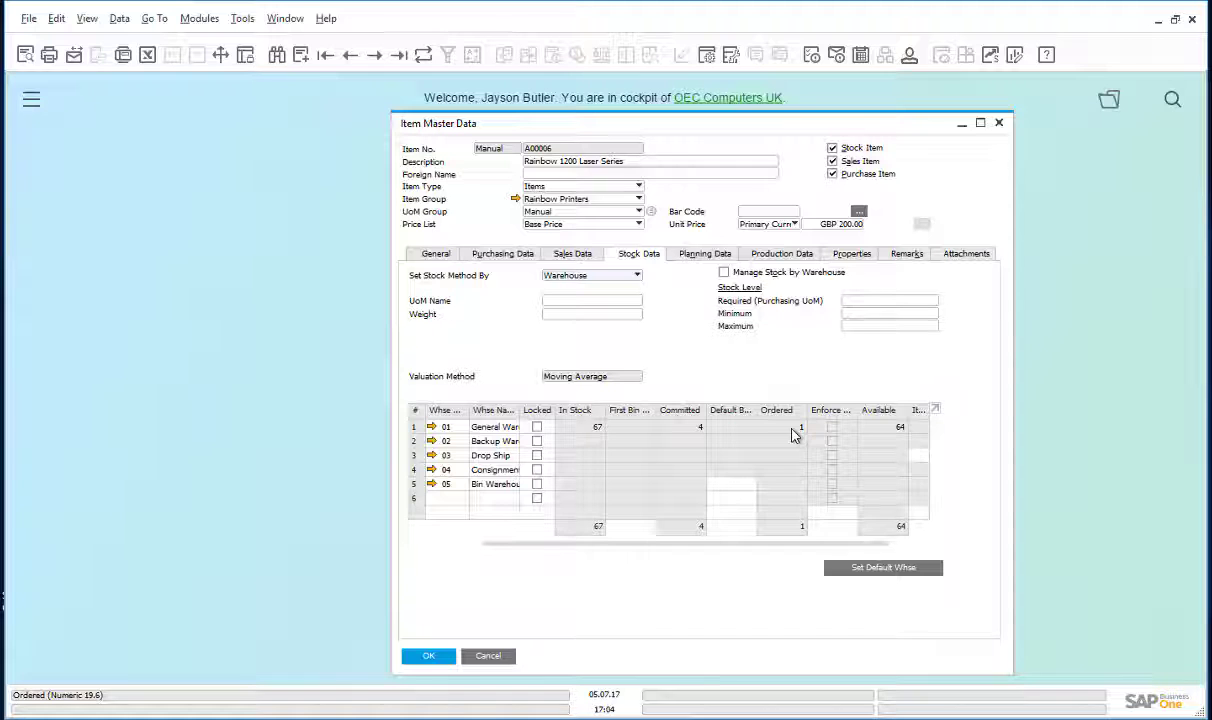
# - Close the item master data and open Maxi-Teq's return request from the Open Items List report, showing Return Requests
pyautogui.click(430, 657)
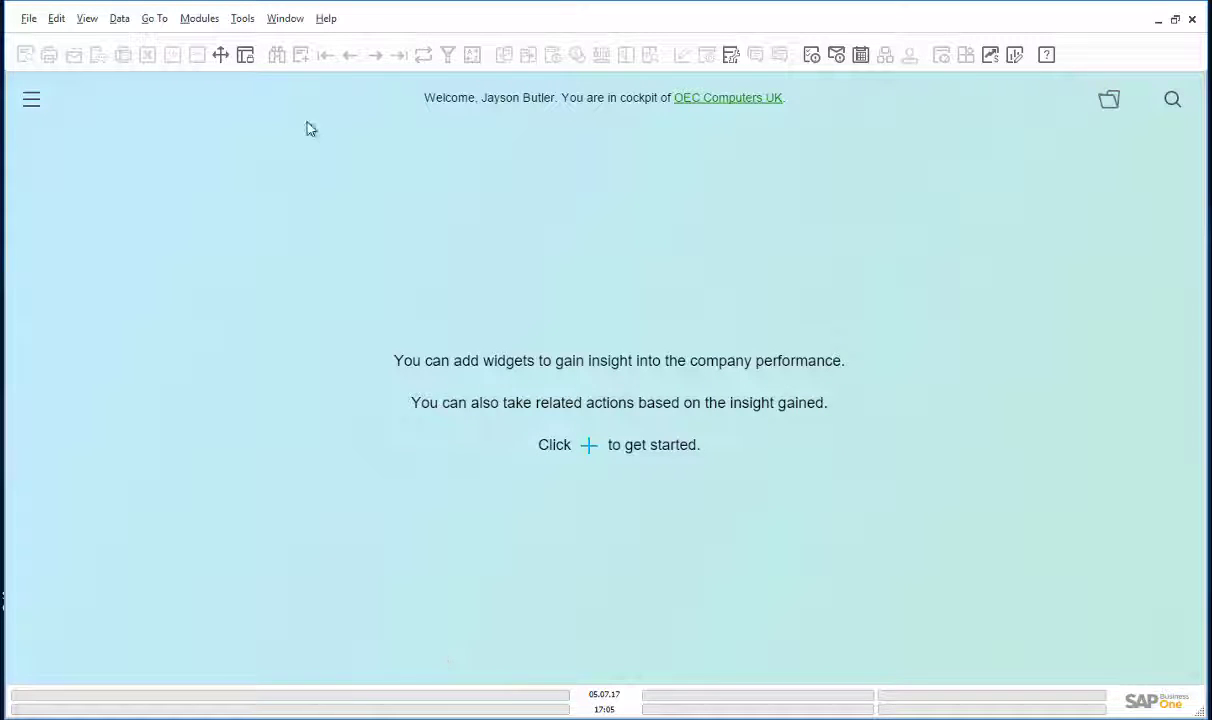
pyautogui.click(205, 20)
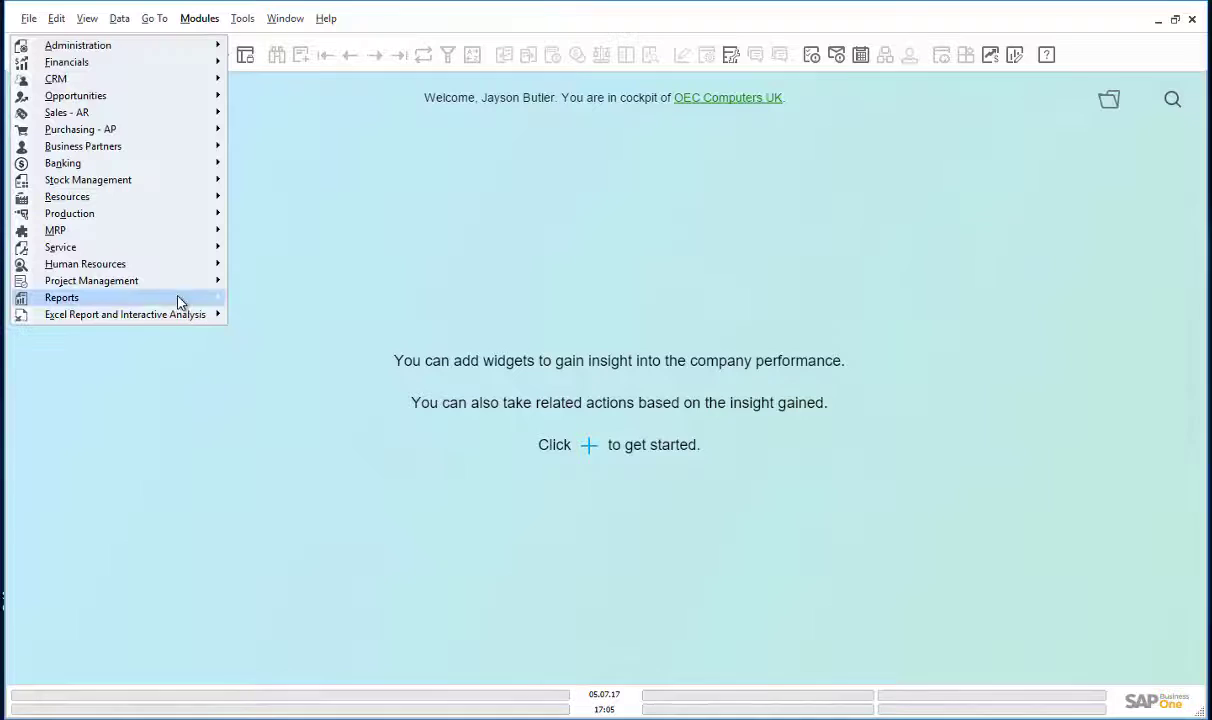
pyautogui.moveTo(212, 303)
pyautogui.moveTo(300, 348)
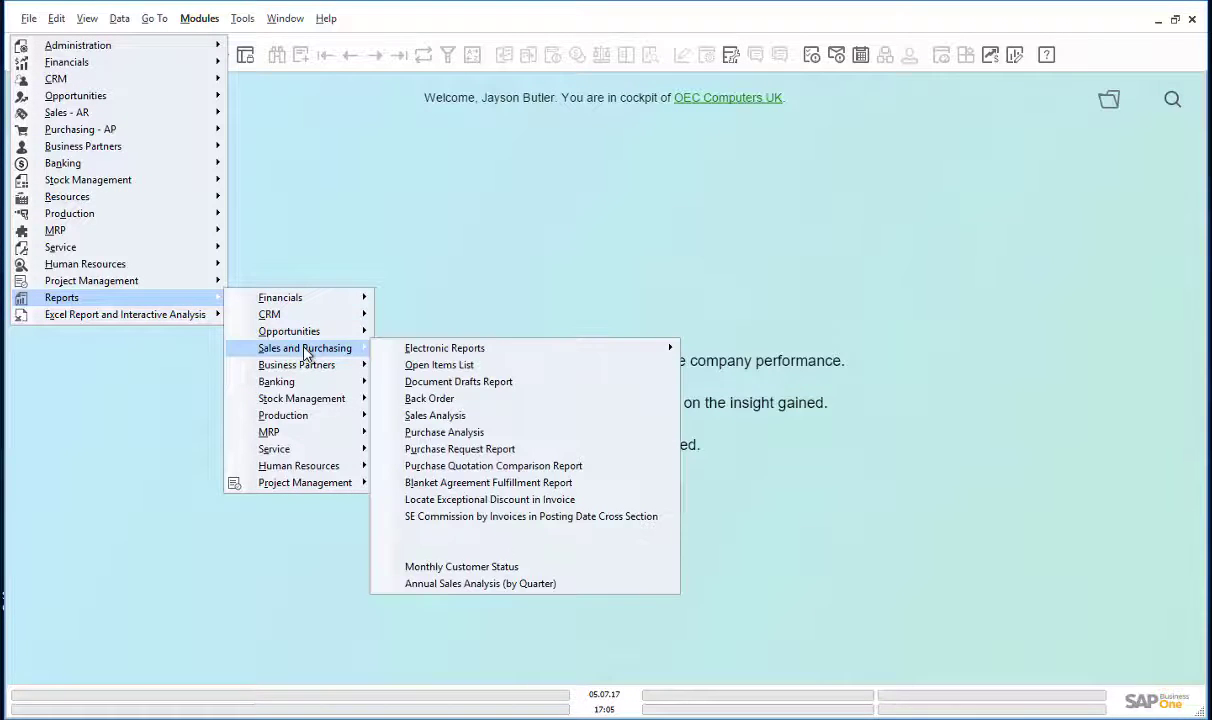
pyautogui.click(432, 366)
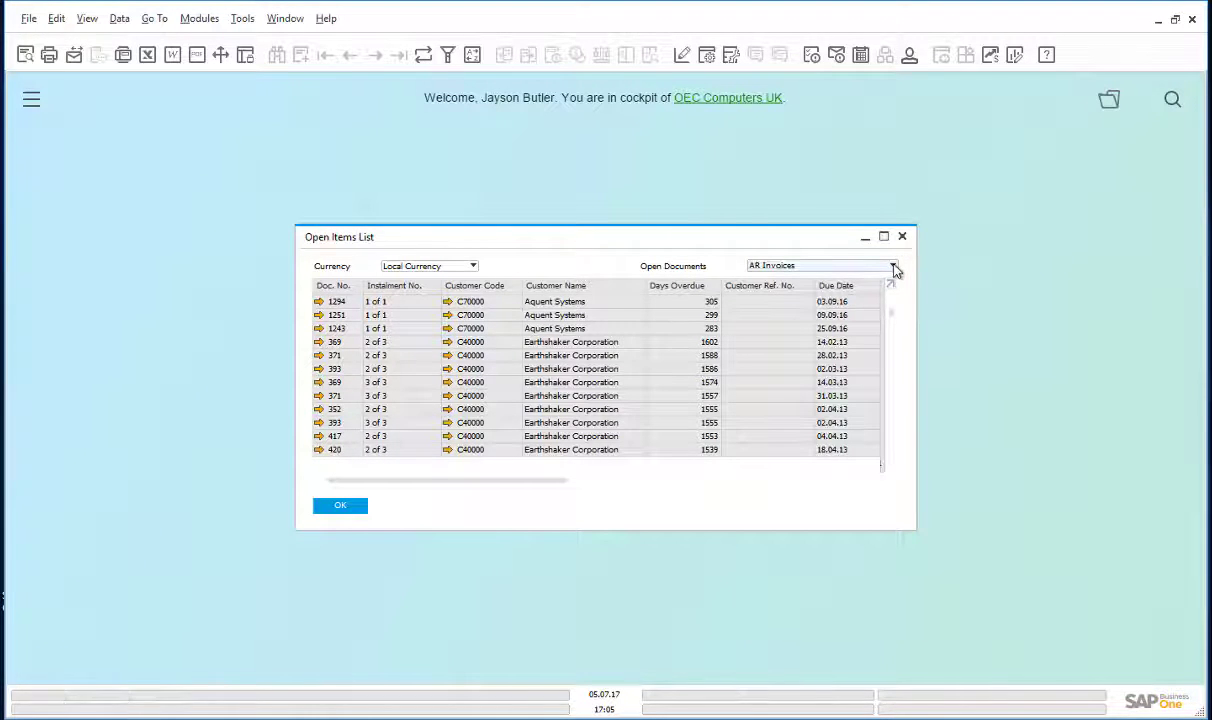
pyautogui.click(893, 267)
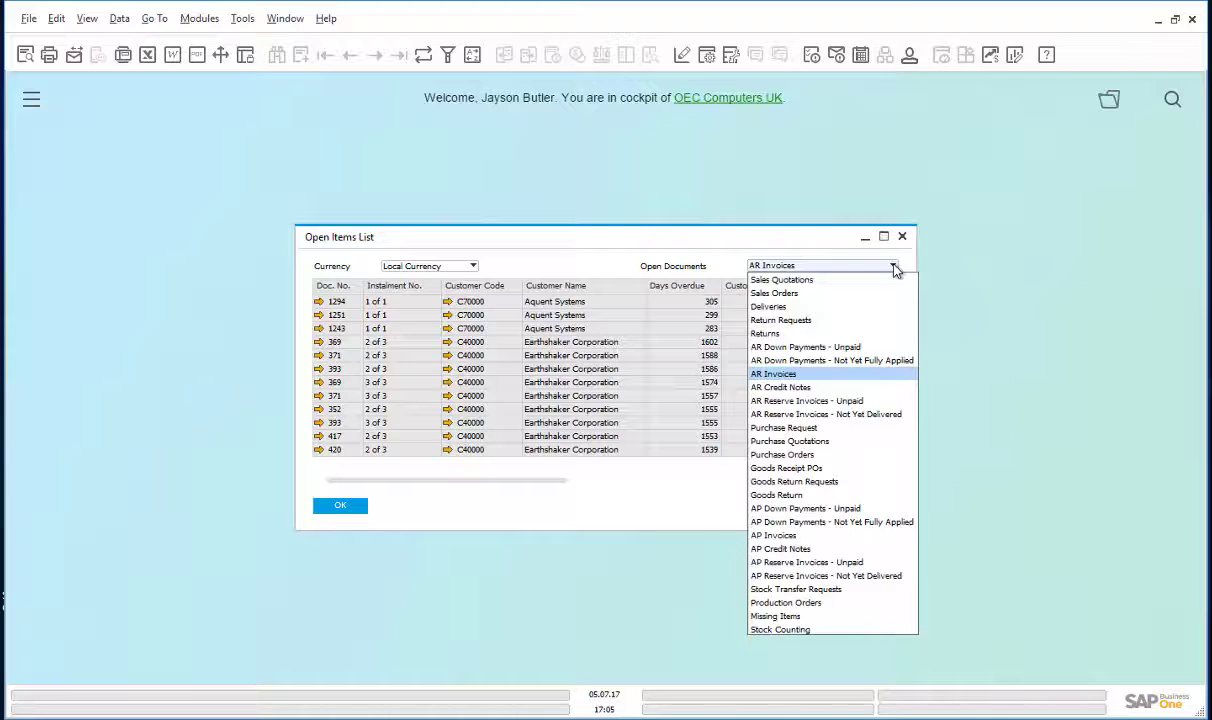
pyautogui.click(806, 321)
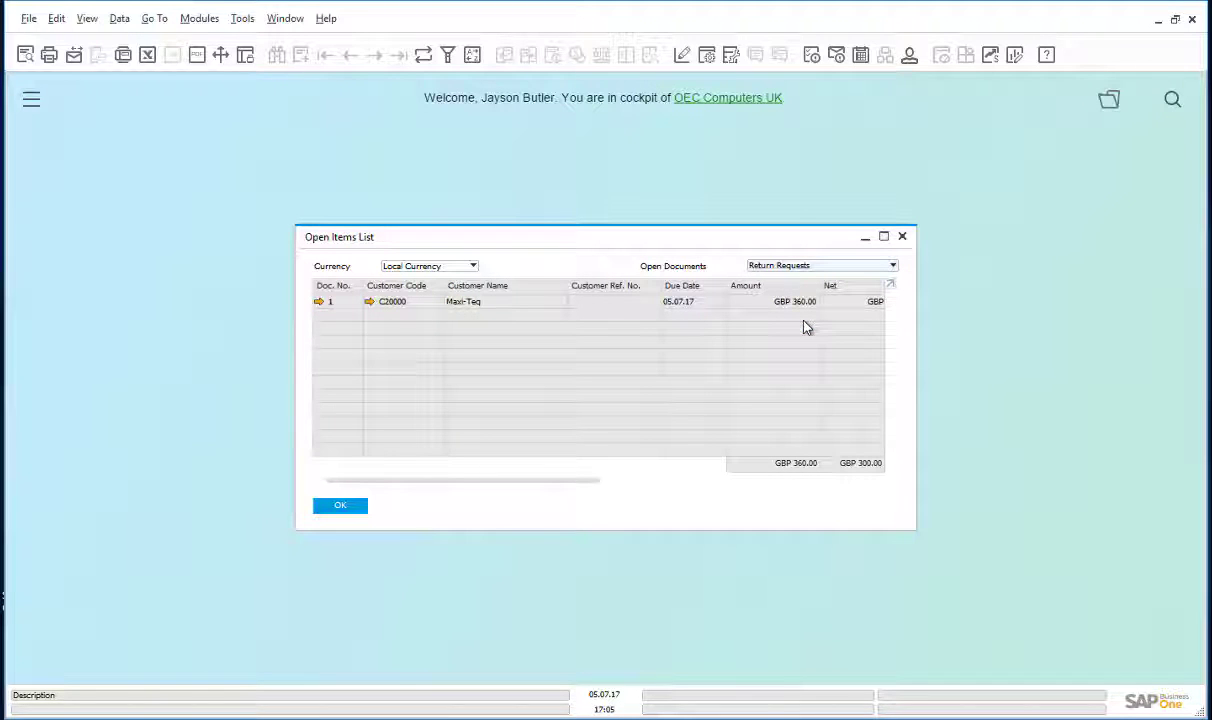
pyautogui.click(319, 302)
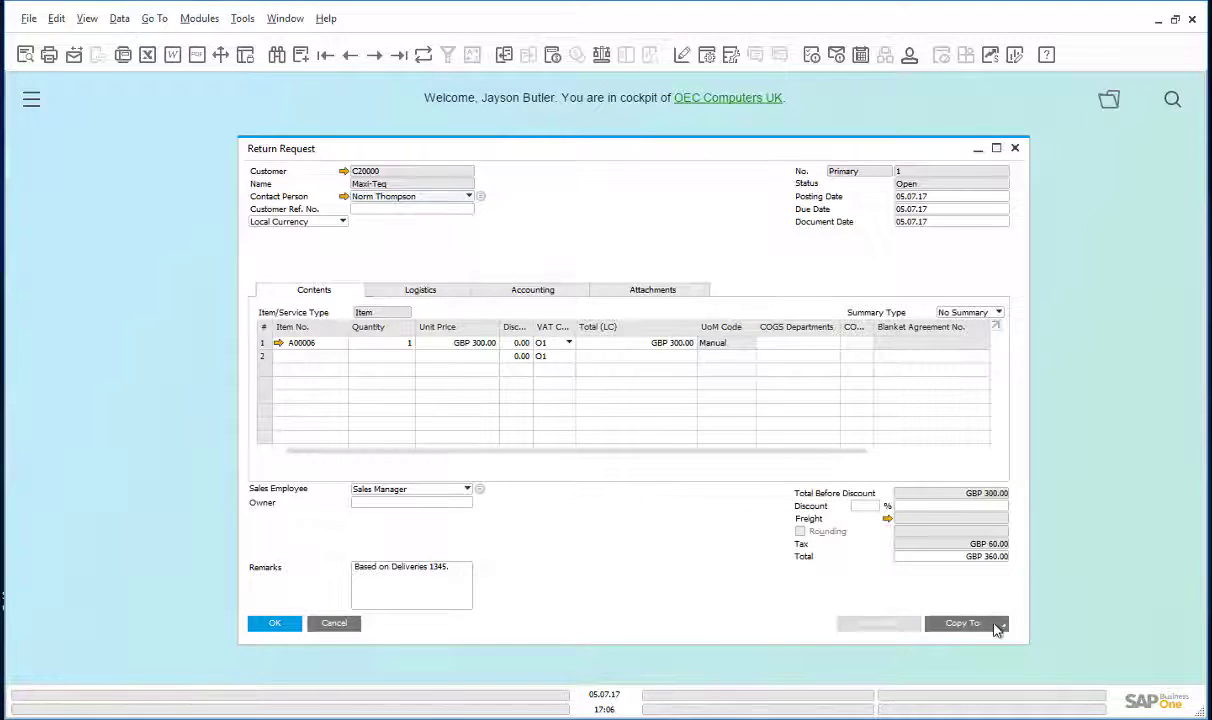
# - Copy the return request to a Return and set the A00006 line's warehouse to 02, Backup Warehouse
pyautogui.click(1000, 624)
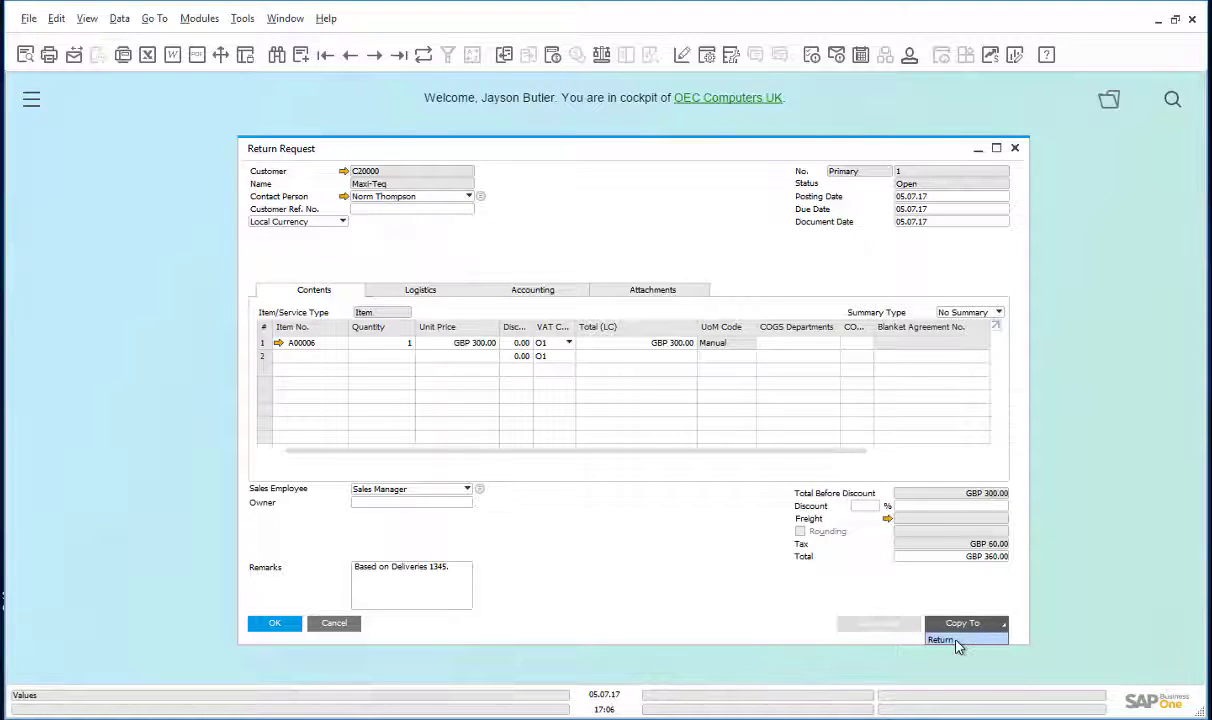
pyautogui.click(943, 640)
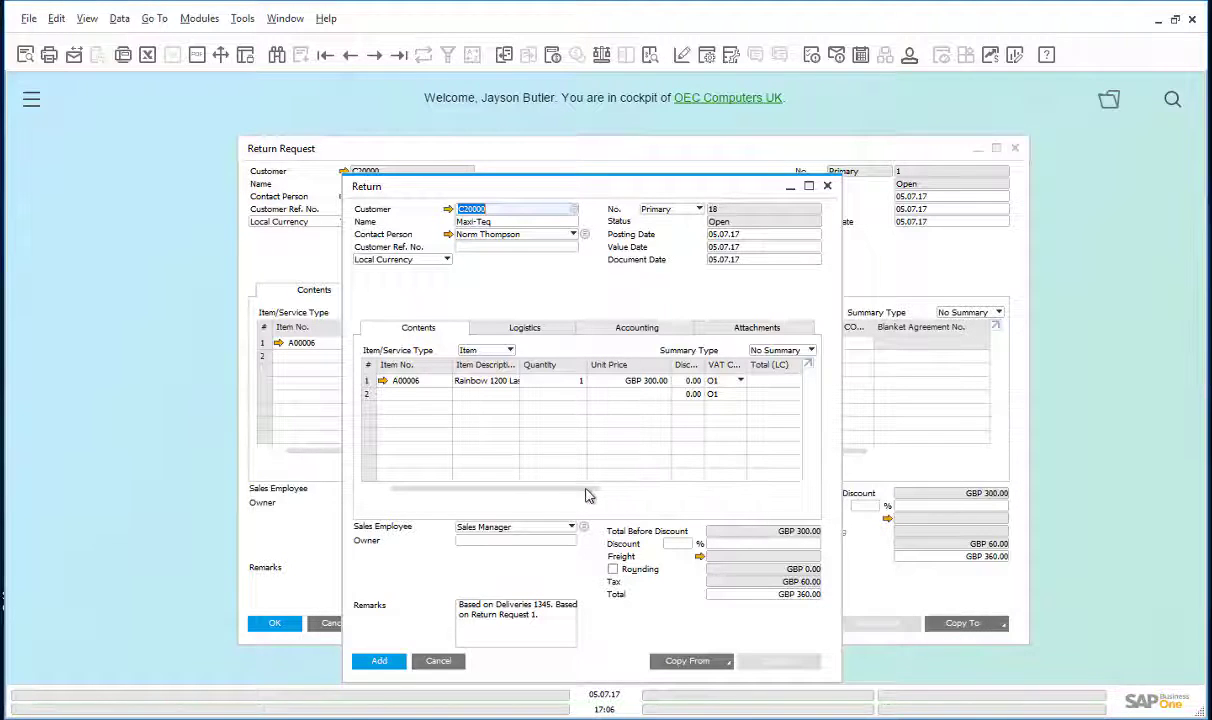
pyautogui.moveTo(587, 495); pyautogui.dragTo(720, 495)
pyautogui.click(640, 381)
pyautogui.click(666, 381)
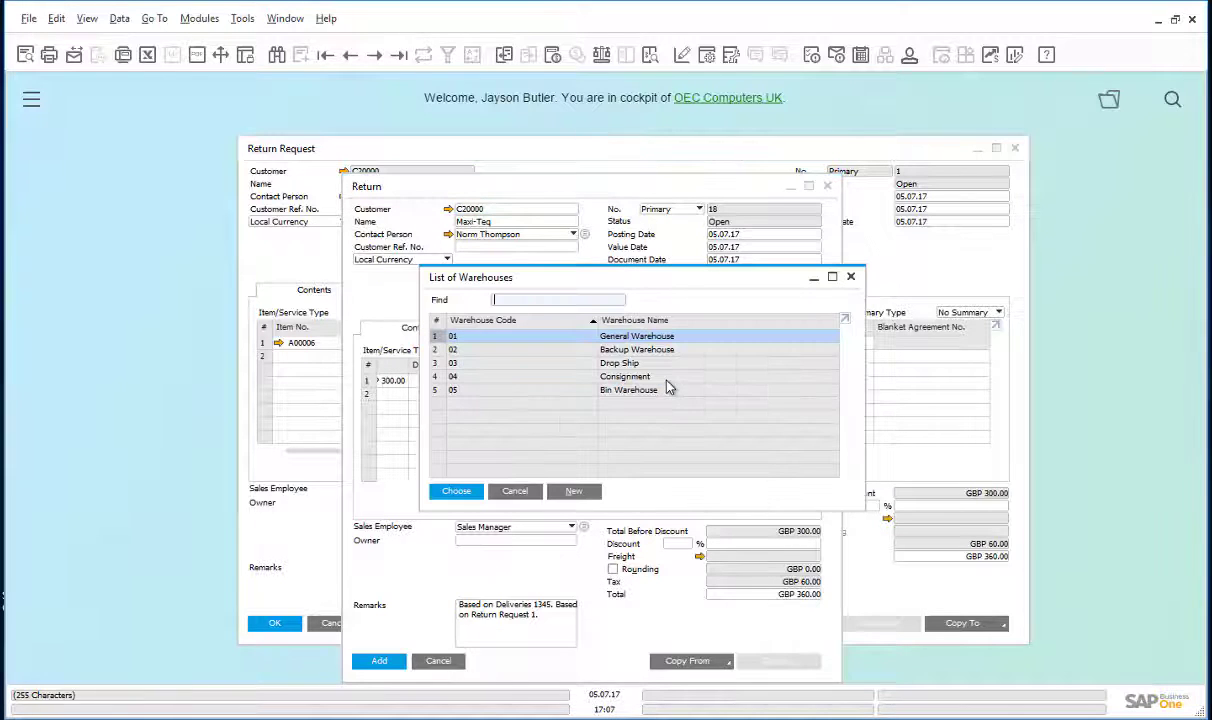
pyautogui.click(452, 349)
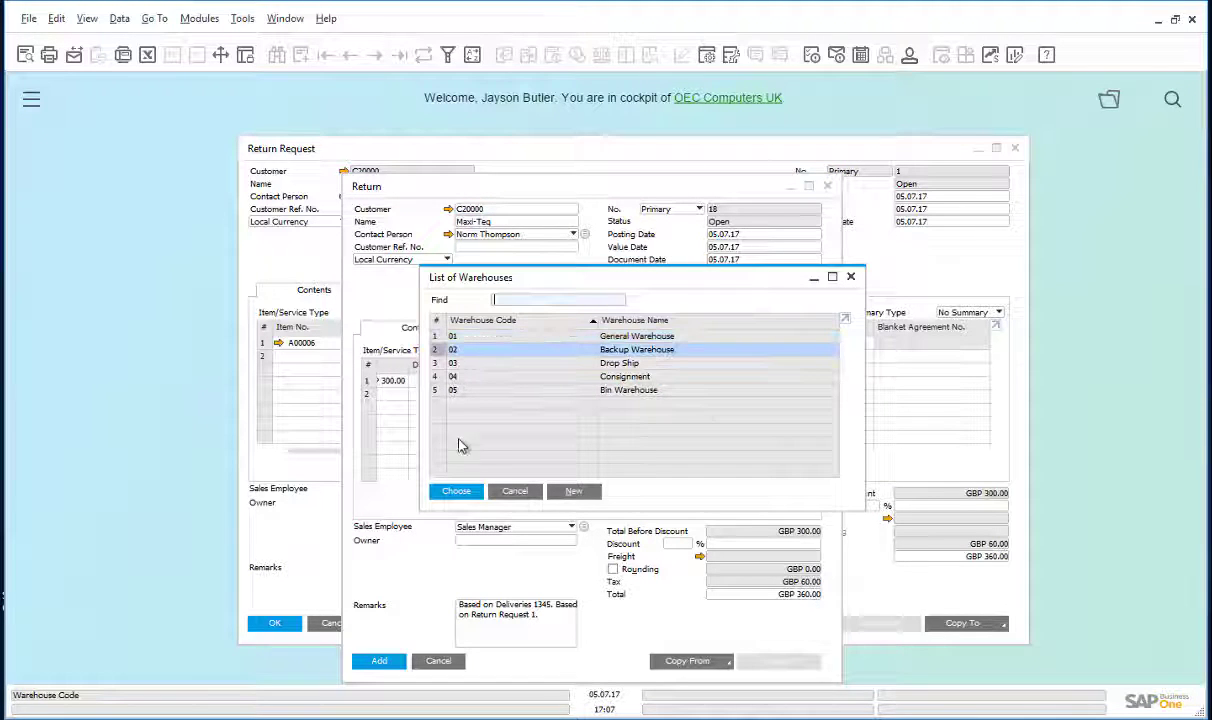
pyautogui.click(456, 491)
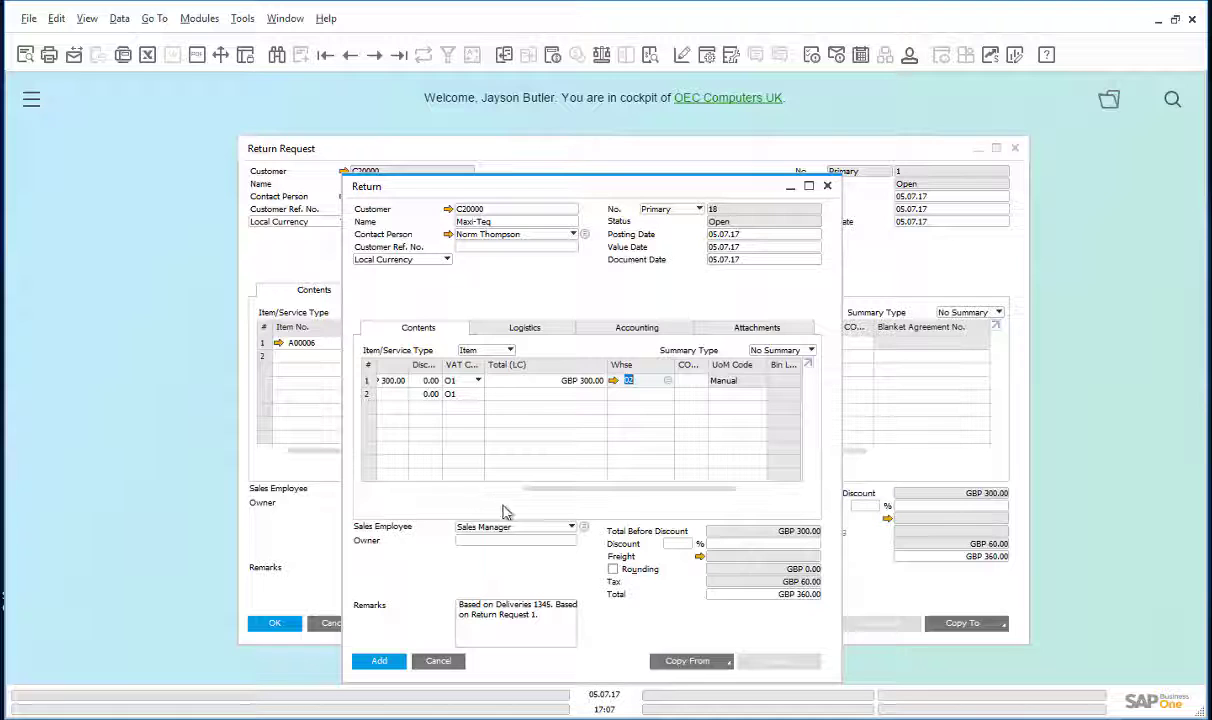
# - Begin adding the return and assign serial number A6-000283 to the A00006 line
pyautogui.click(386, 662)
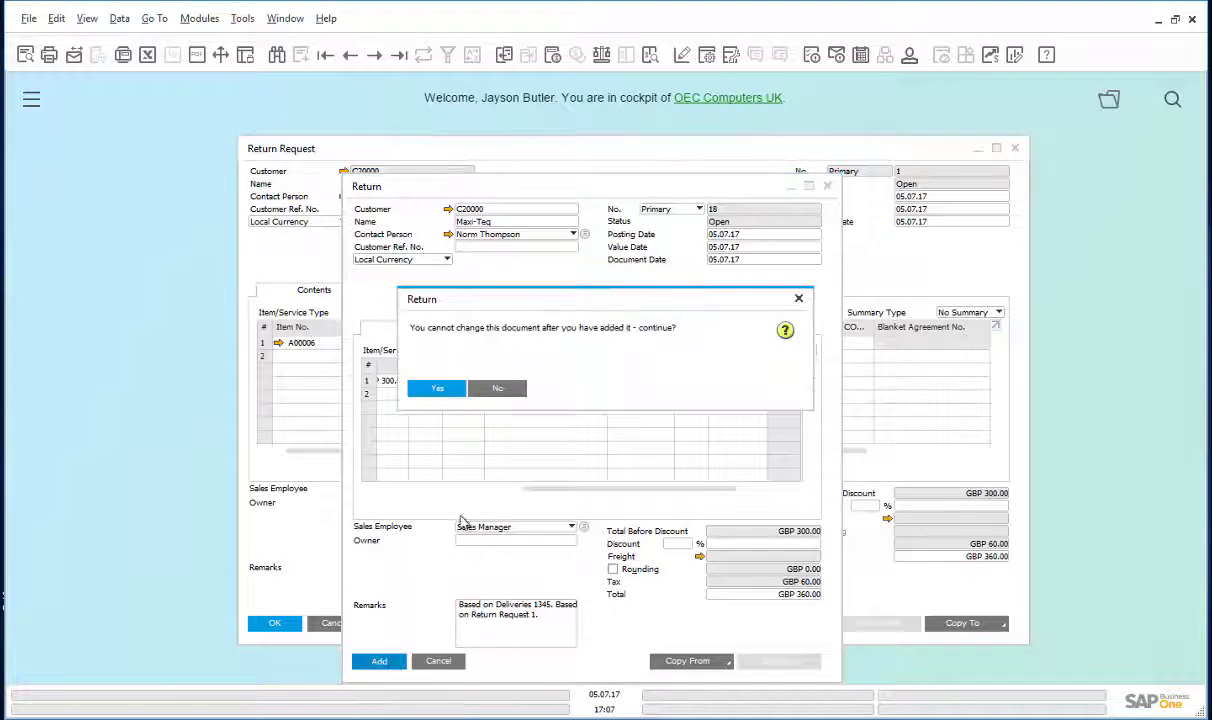
pyautogui.click(445, 390)
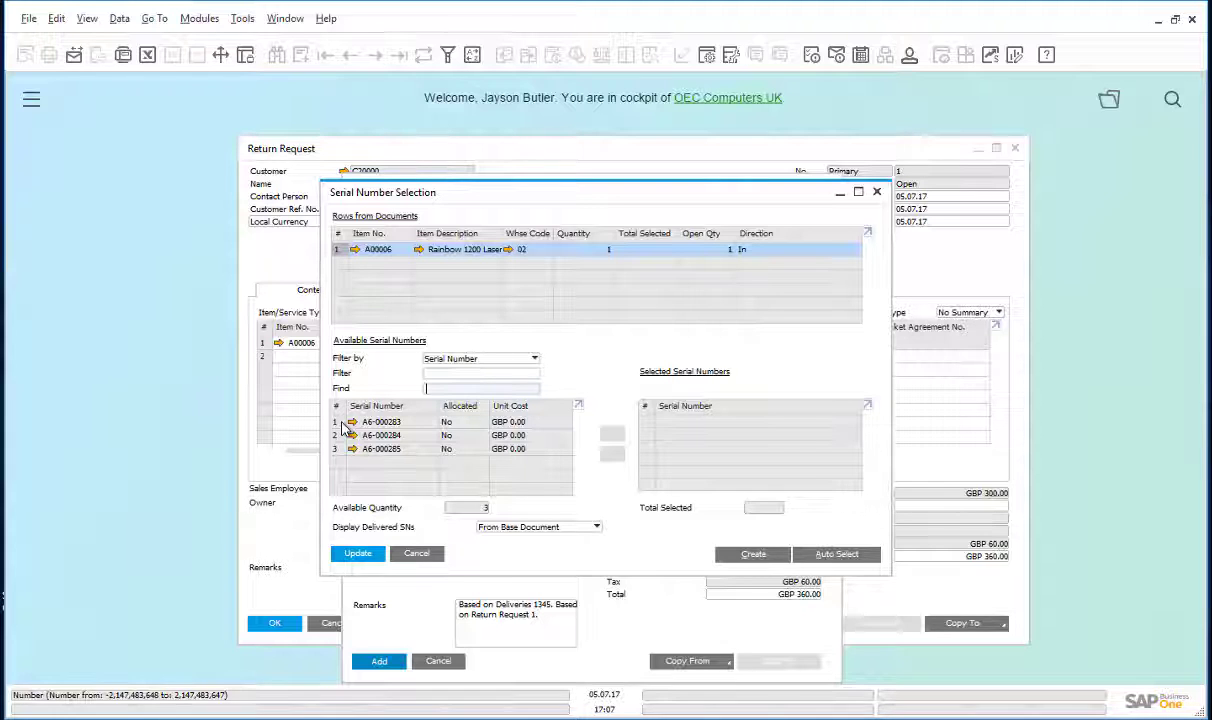
pyautogui.click(343, 426)
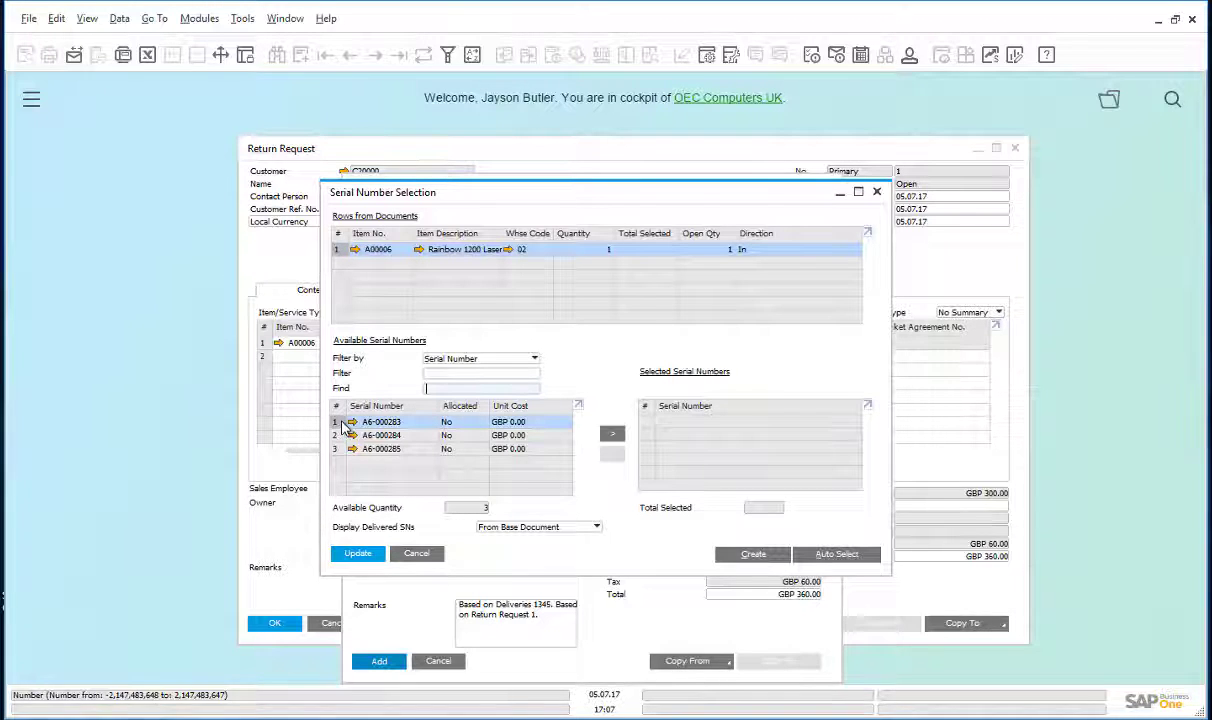
pyautogui.click(613, 434)
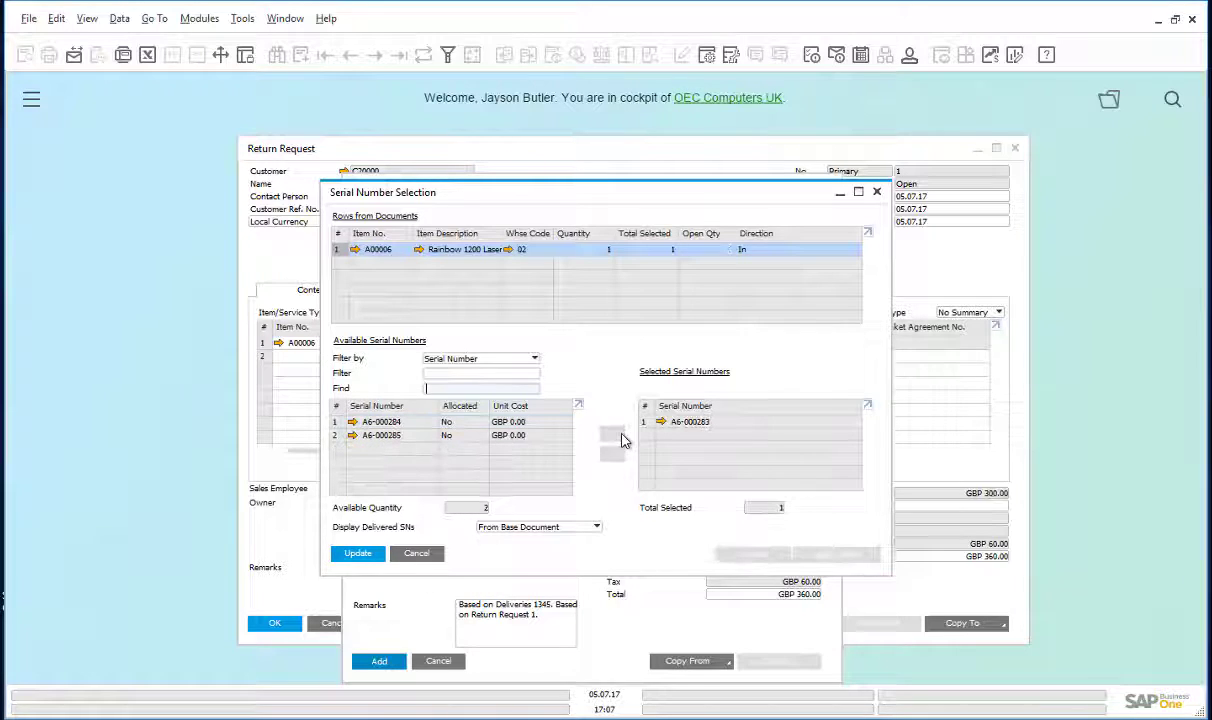
pyautogui.click(362, 555)
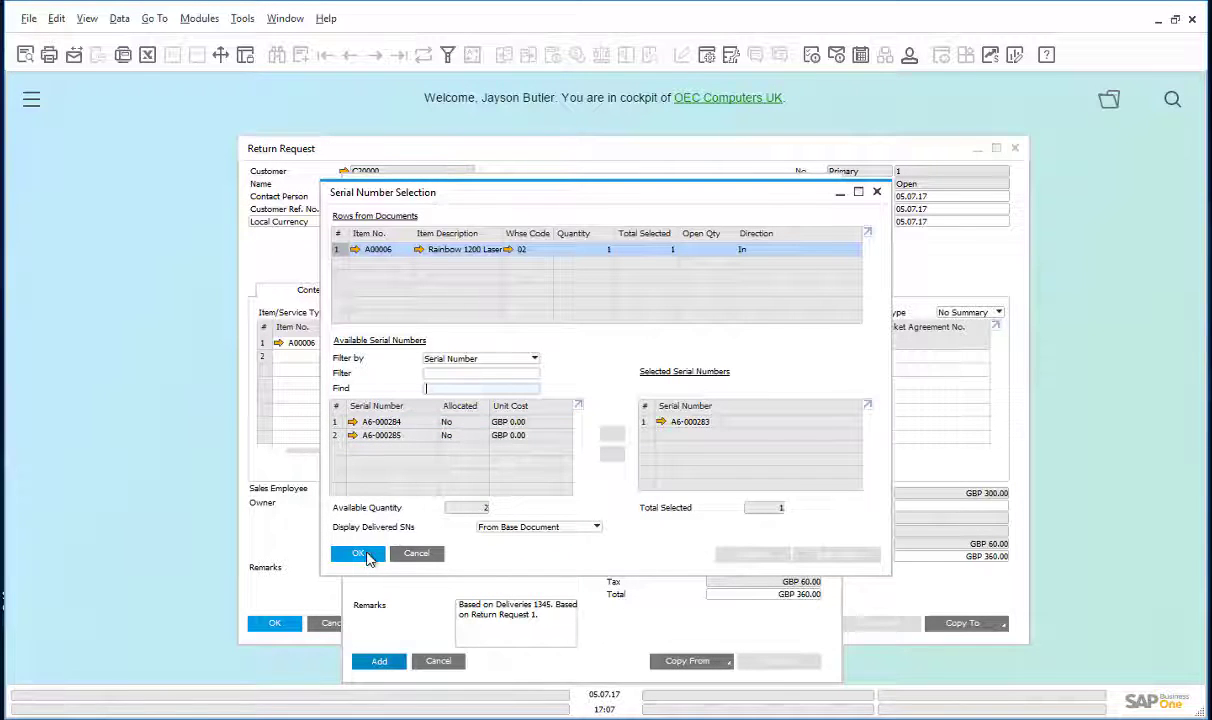
pyautogui.click(364, 555)
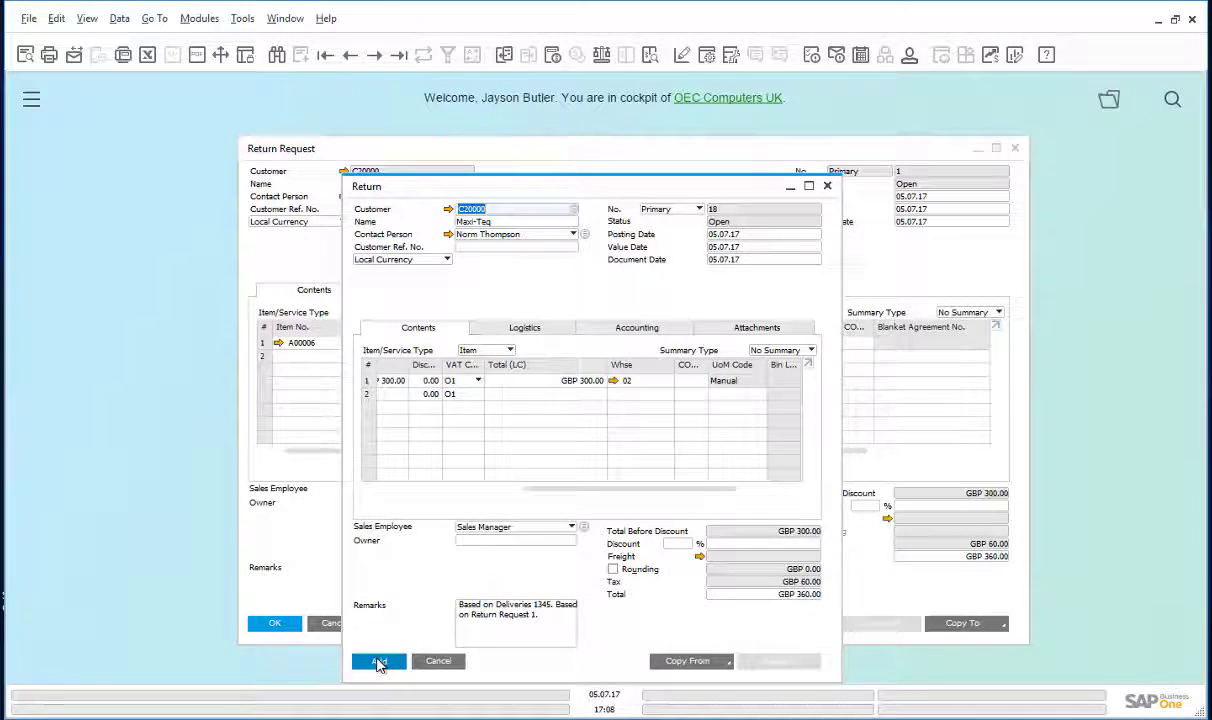
# - Add the return permanently, and close the blank return, the return request and the open items list
pyautogui.click(379, 663)
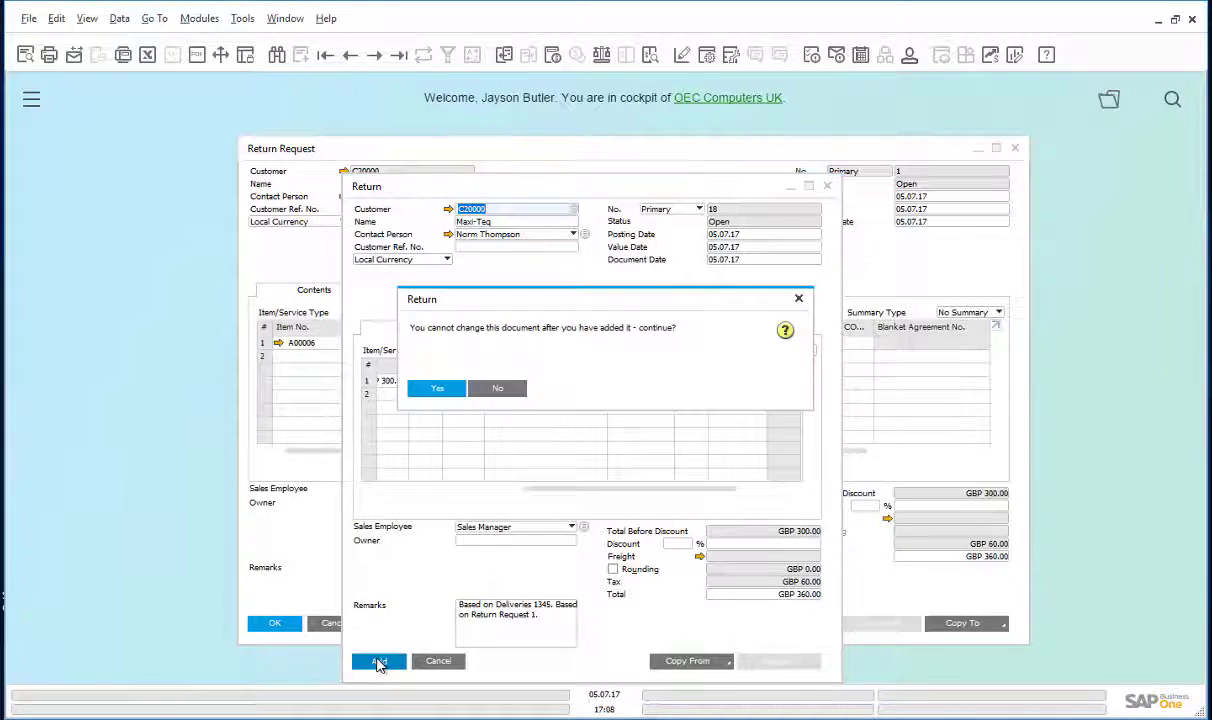
pyautogui.click(432, 390)
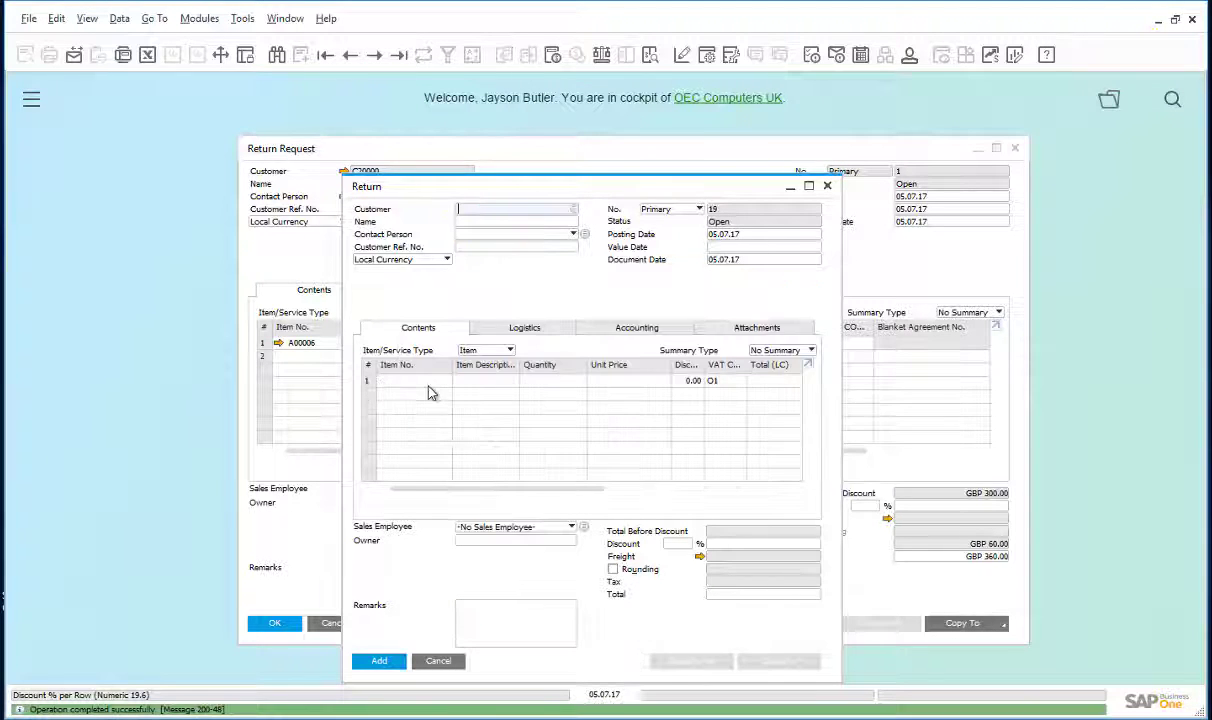
pyautogui.click(430, 660)
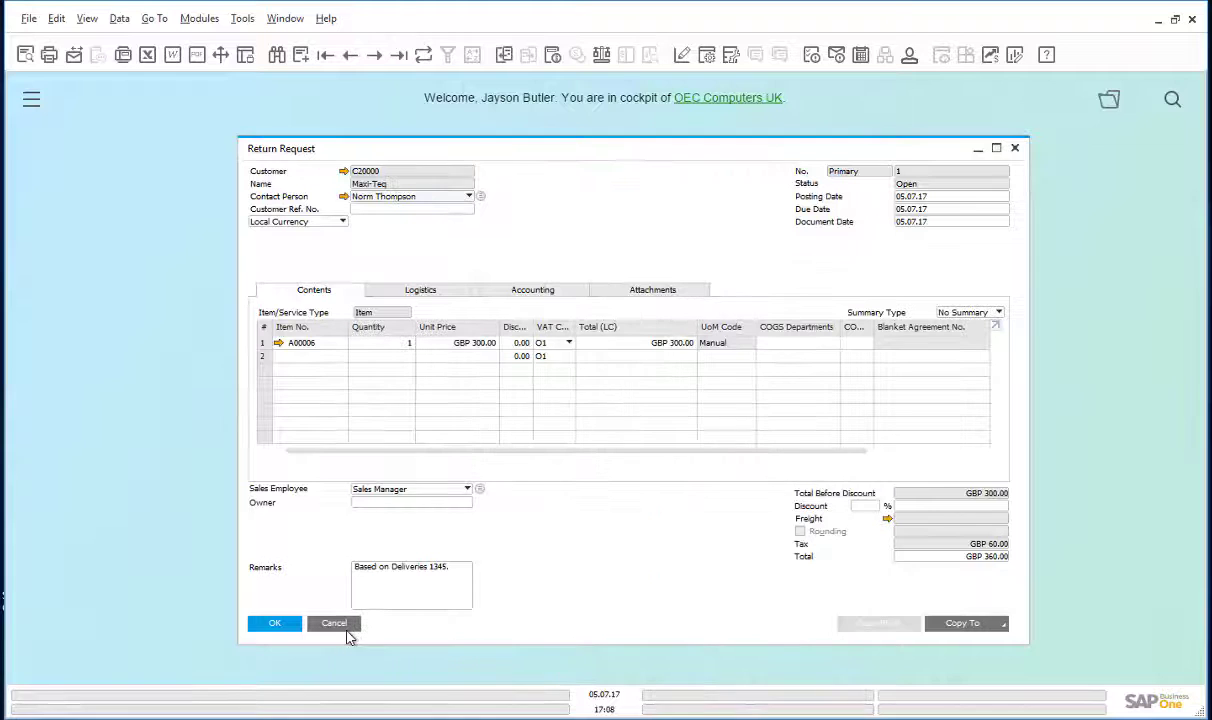
pyautogui.click(336, 623)
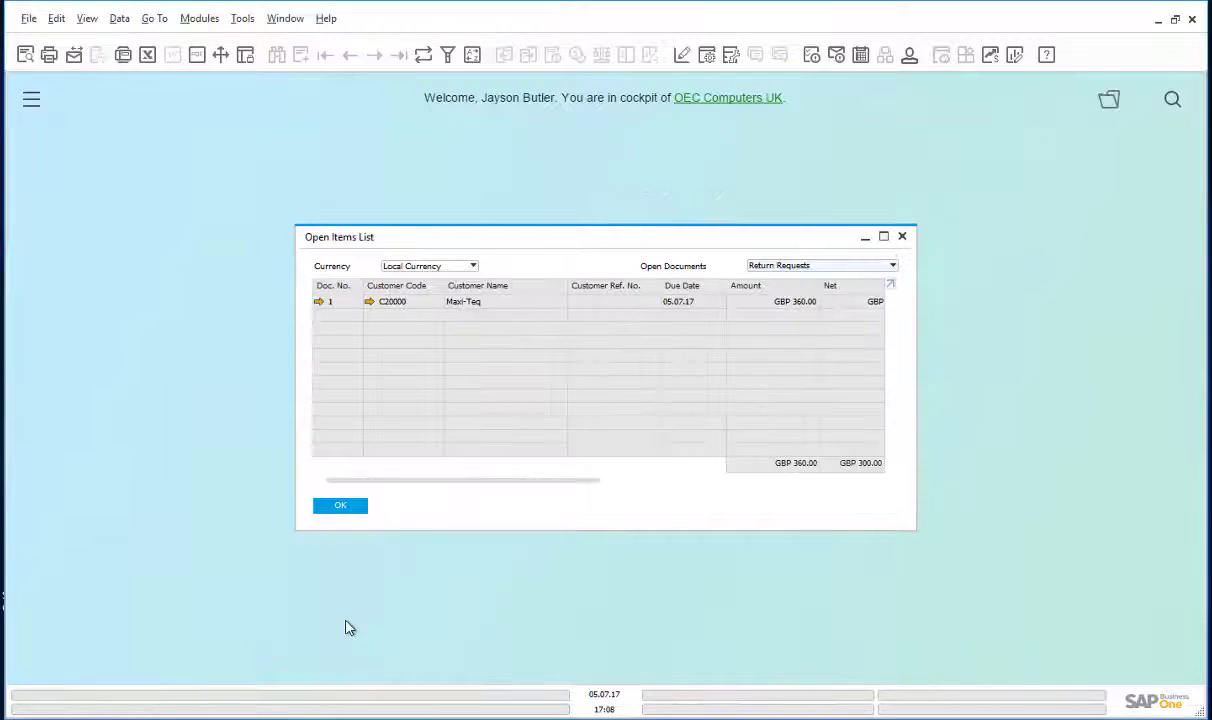
pyautogui.click(341, 508)
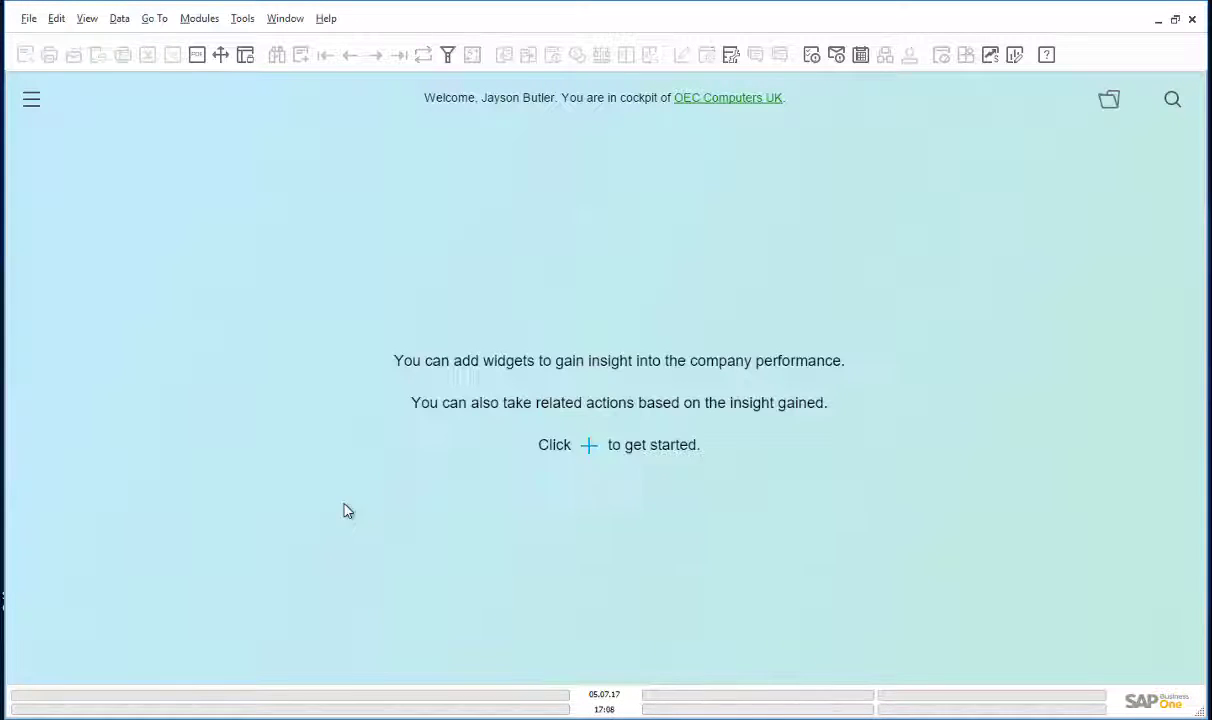
# - Look up item A00006 in the item master data, examine its stock levels per warehouse, and close the record
pyautogui.click(207, 22)
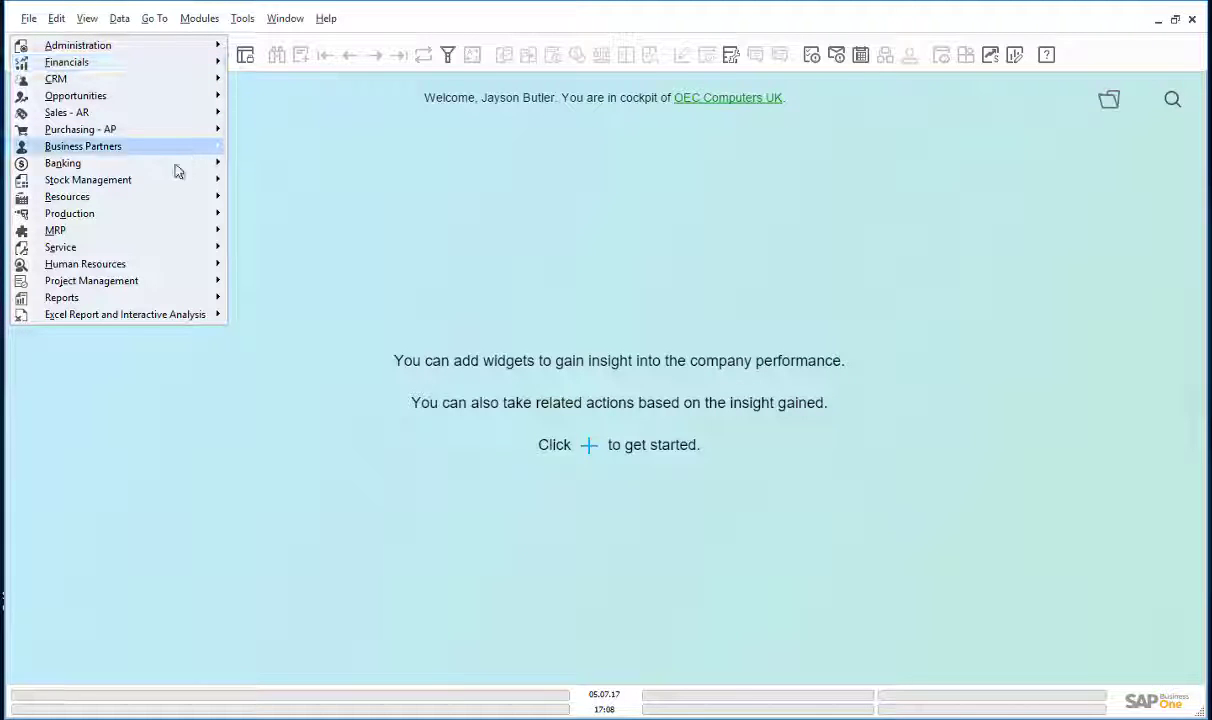
pyautogui.moveTo(173, 182)
pyautogui.click(265, 181)
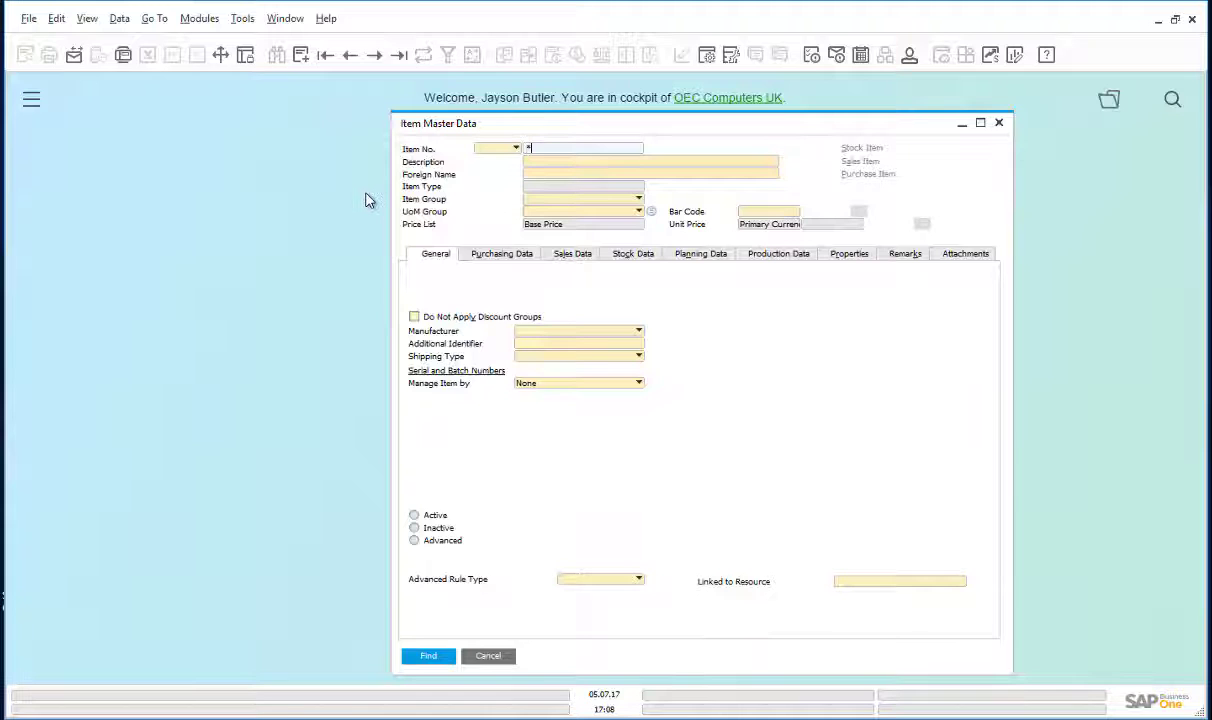
pyautogui.press('Return')
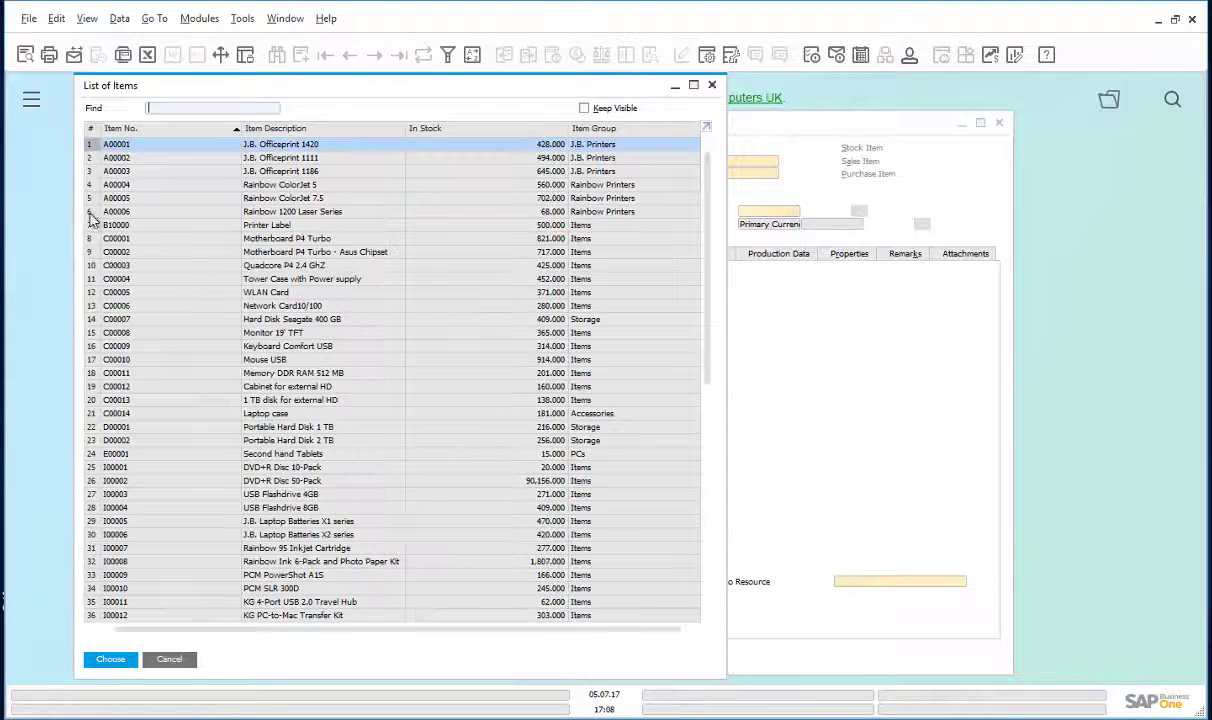
pyautogui.doubleClick(92, 212)
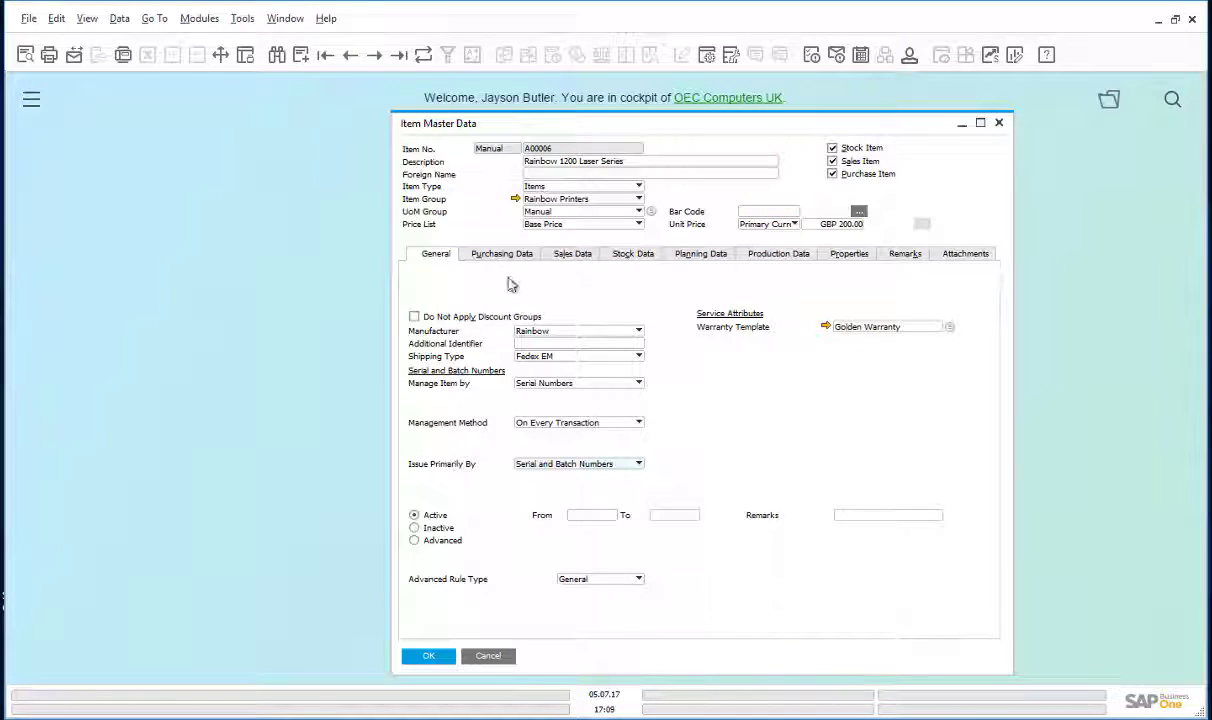
pyautogui.click(610, 250)
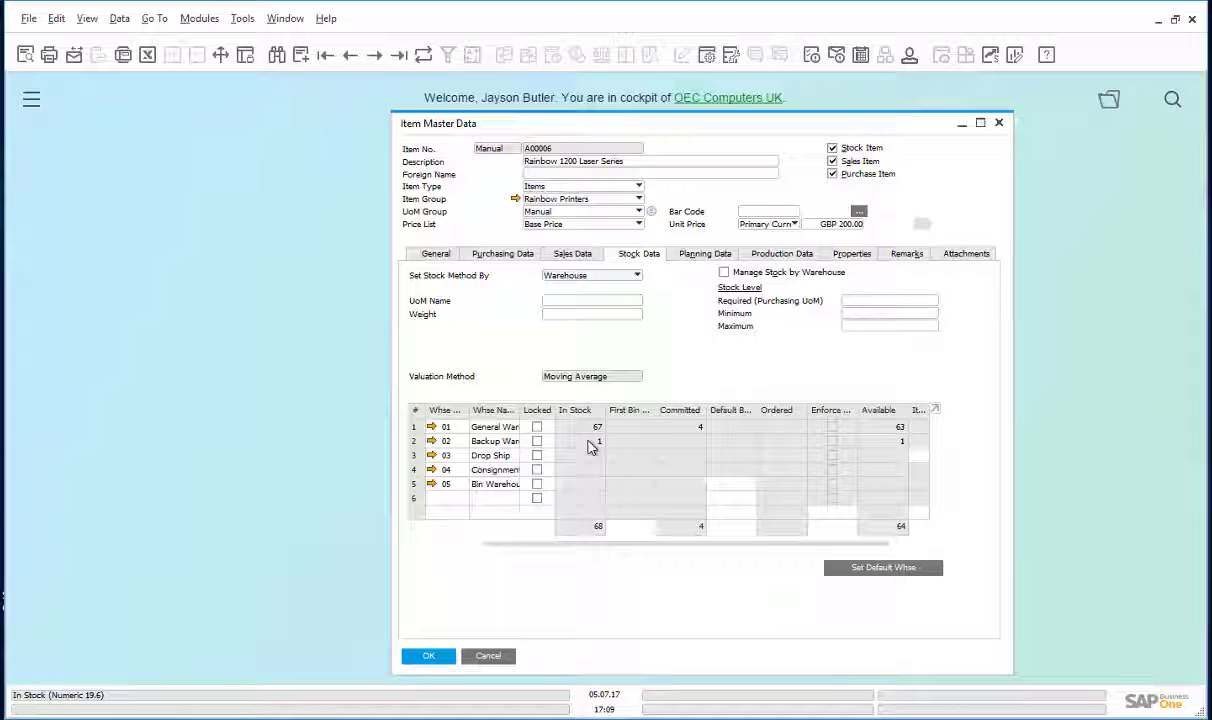
pyautogui.click(428, 657)
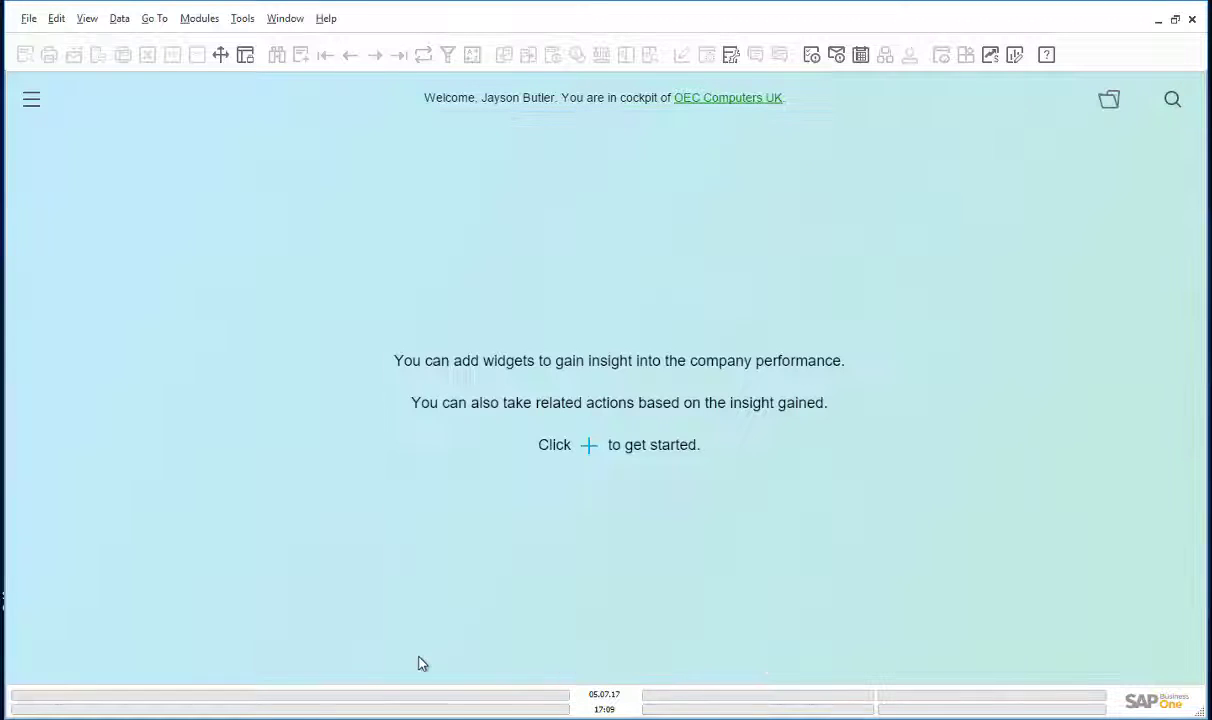
# - Open the last saved return's Relationship Map and move the Return box beyond the Return Request to examine the document links
pyautogui.click(199, 20)
pyautogui.moveTo(178, 117)
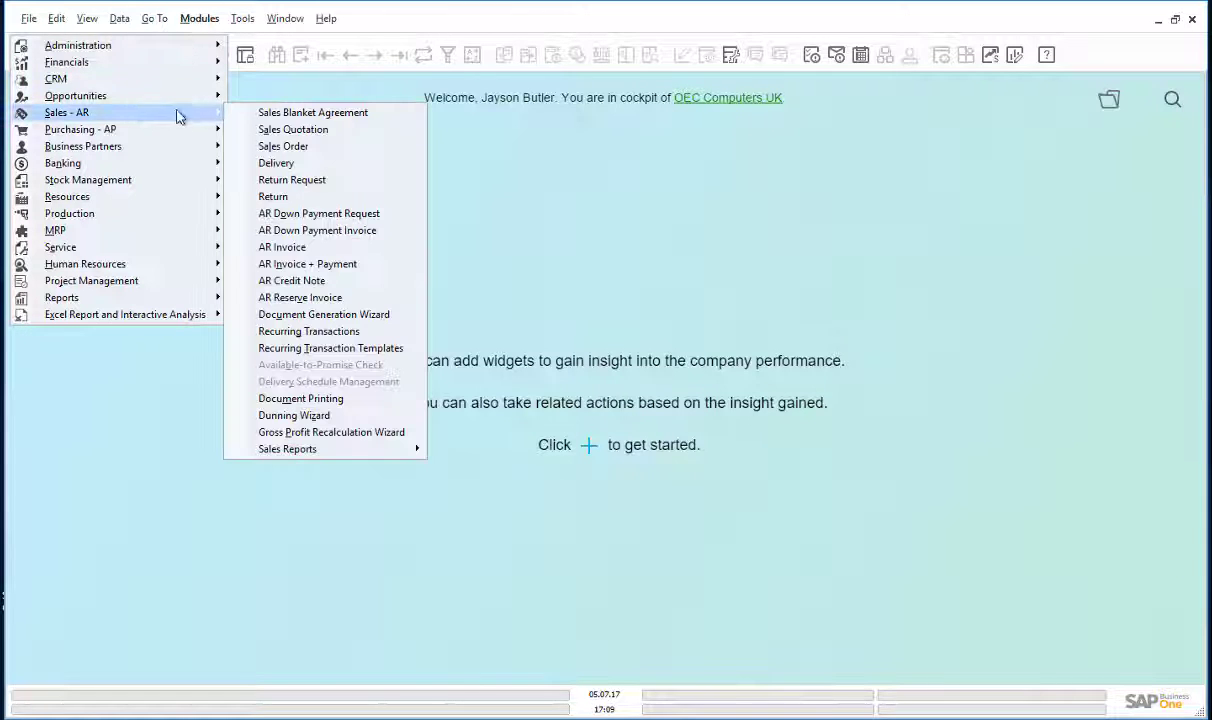
pyautogui.click(272, 197)
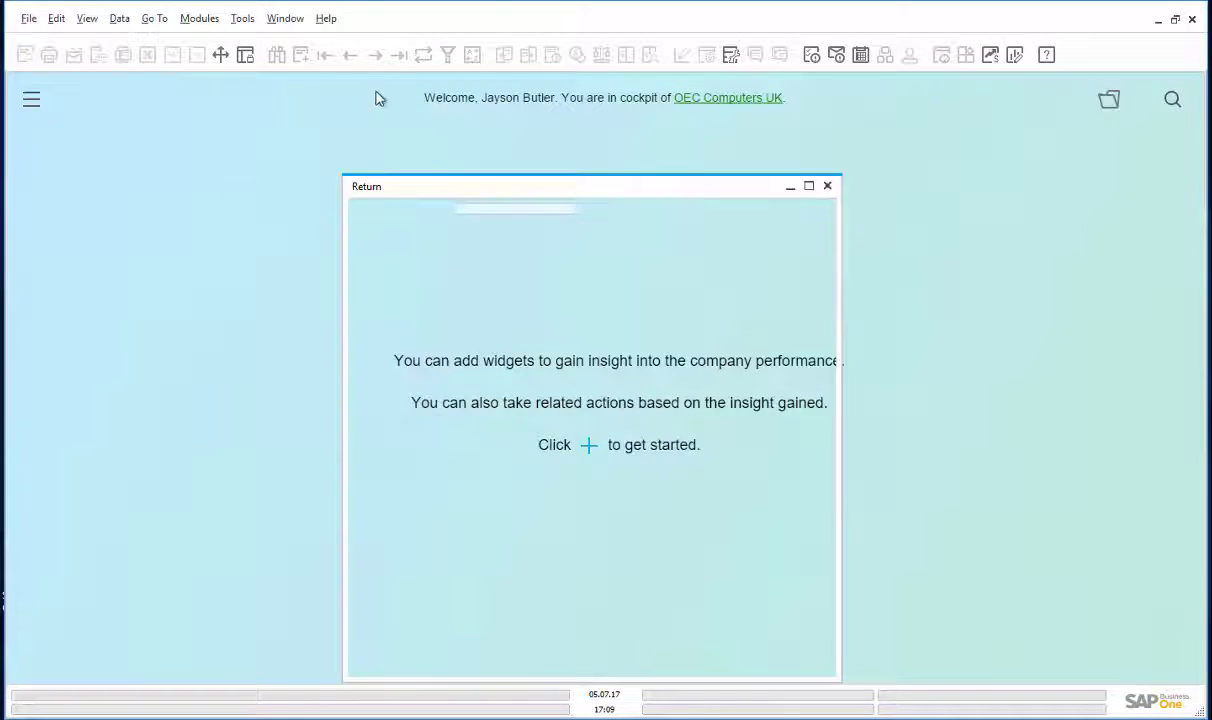
pyautogui.click(398, 54)
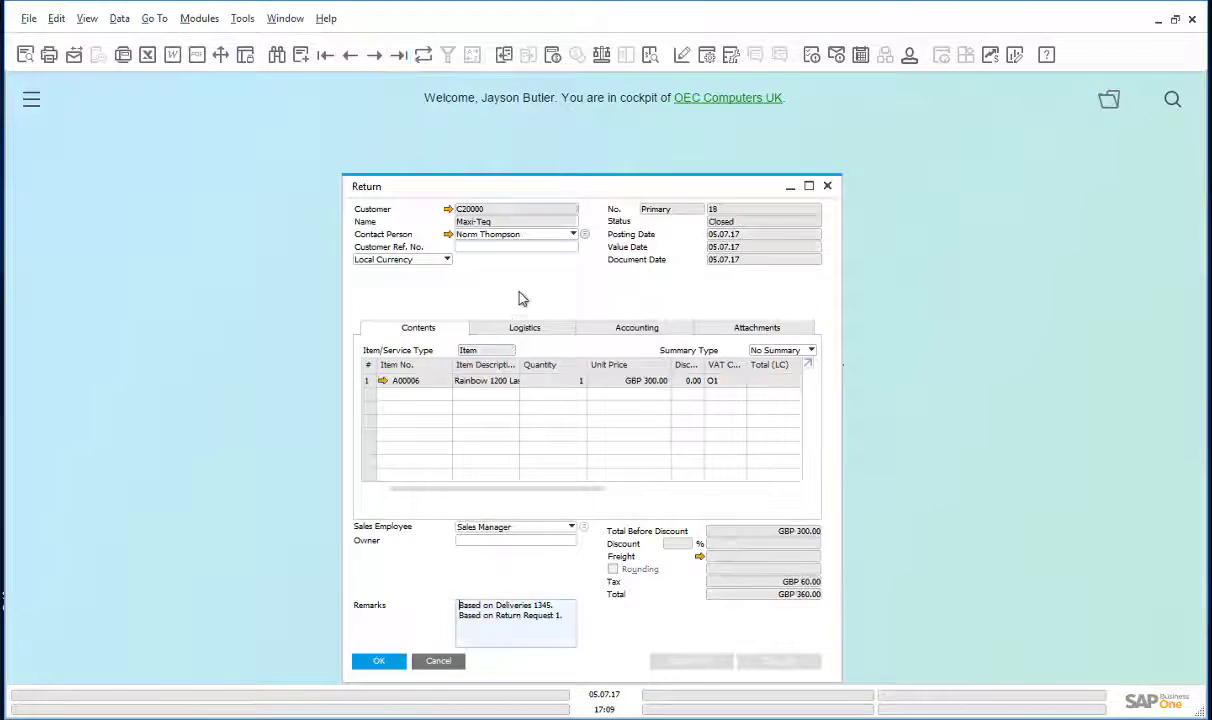
pyautogui.rightClick(612, 321)
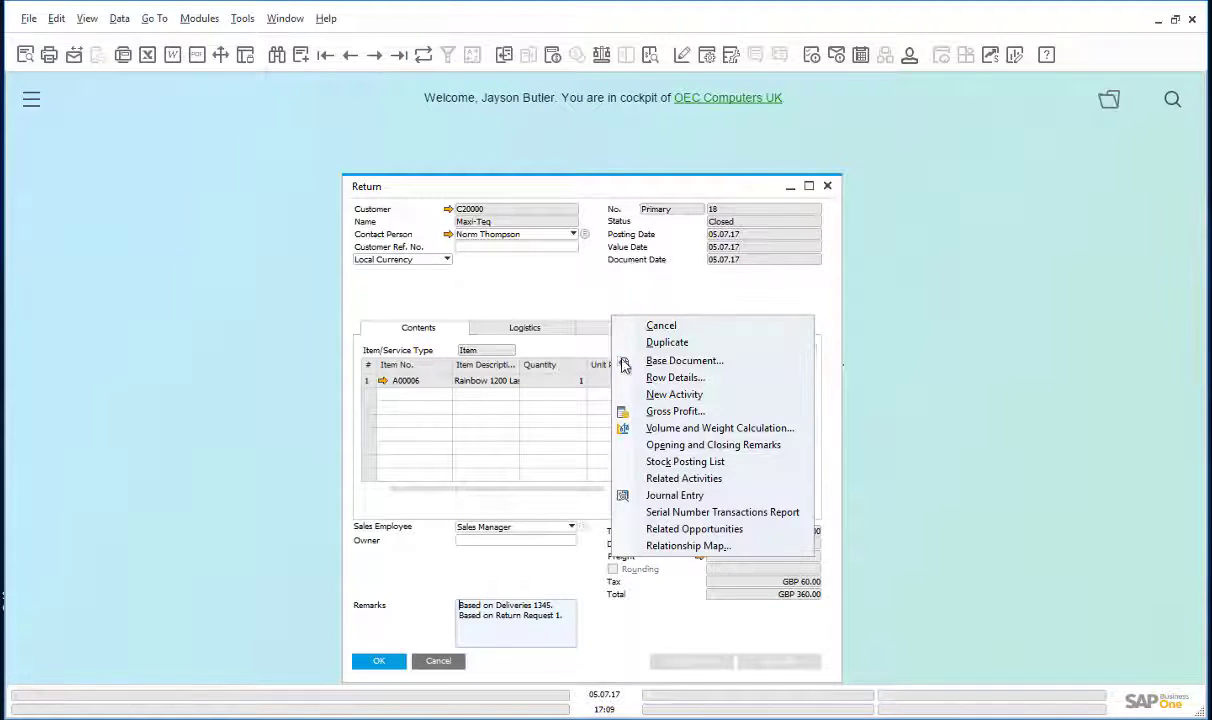
pyautogui.click(671, 545)
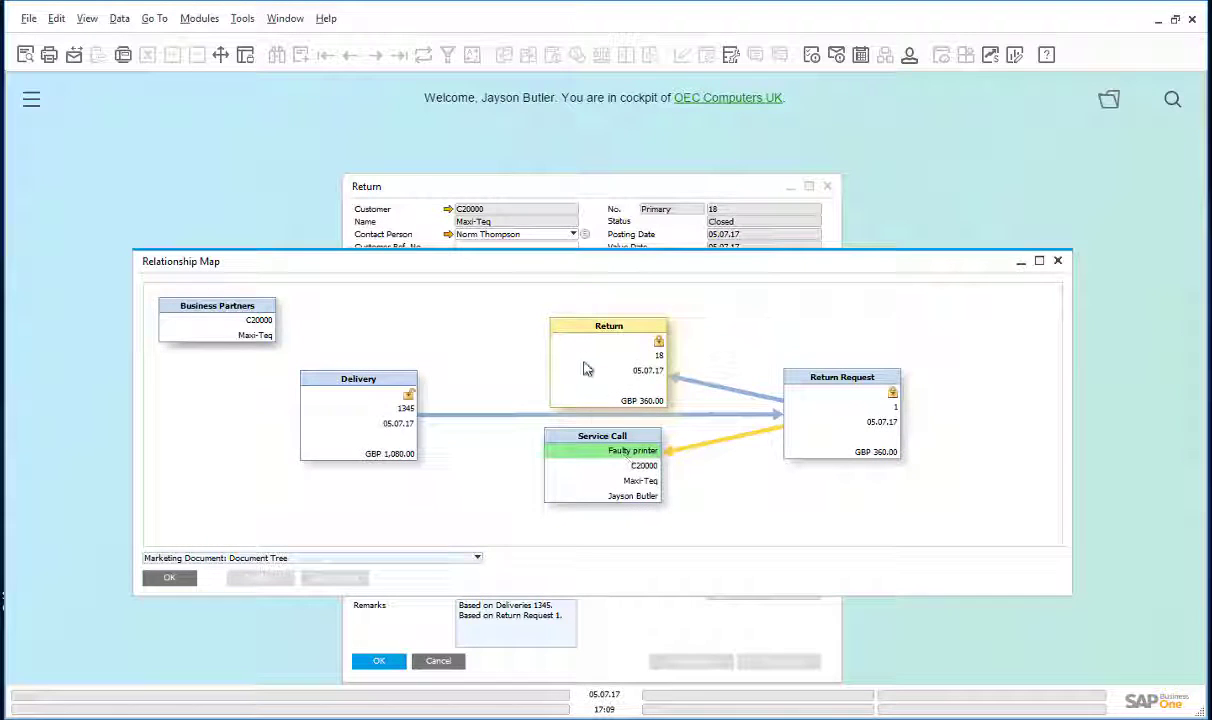
pyautogui.moveTo(613, 330); pyautogui.dragTo(1031, 341)
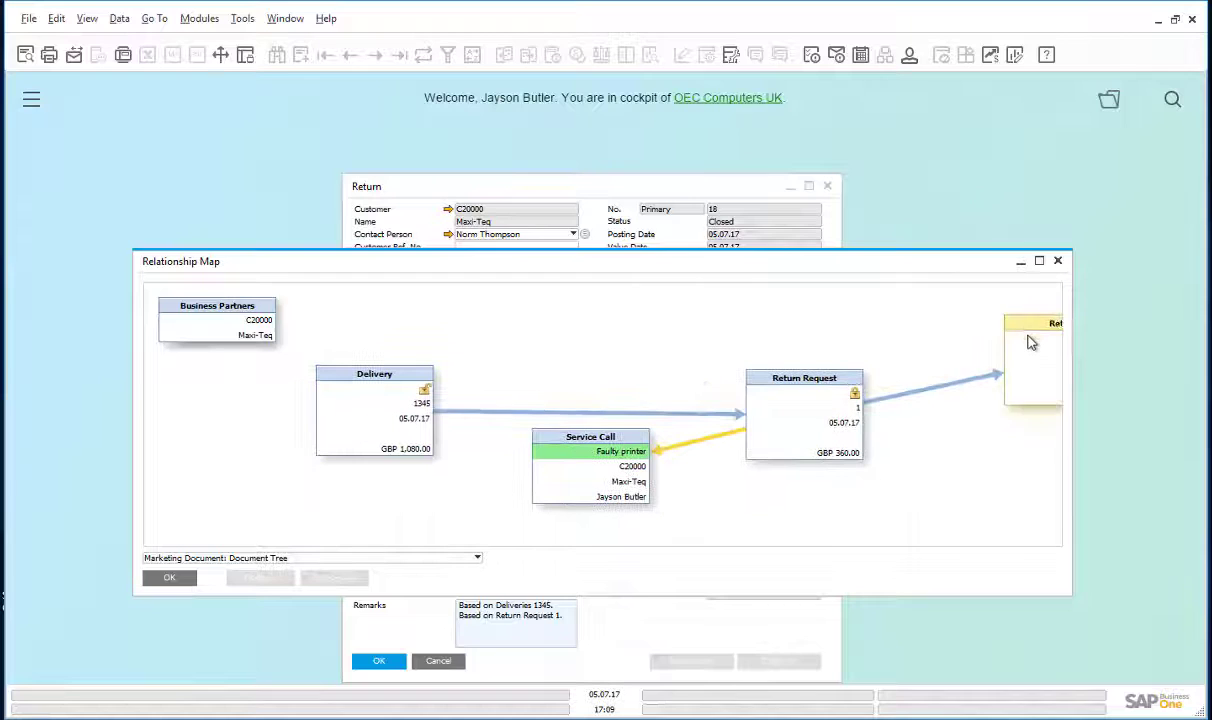